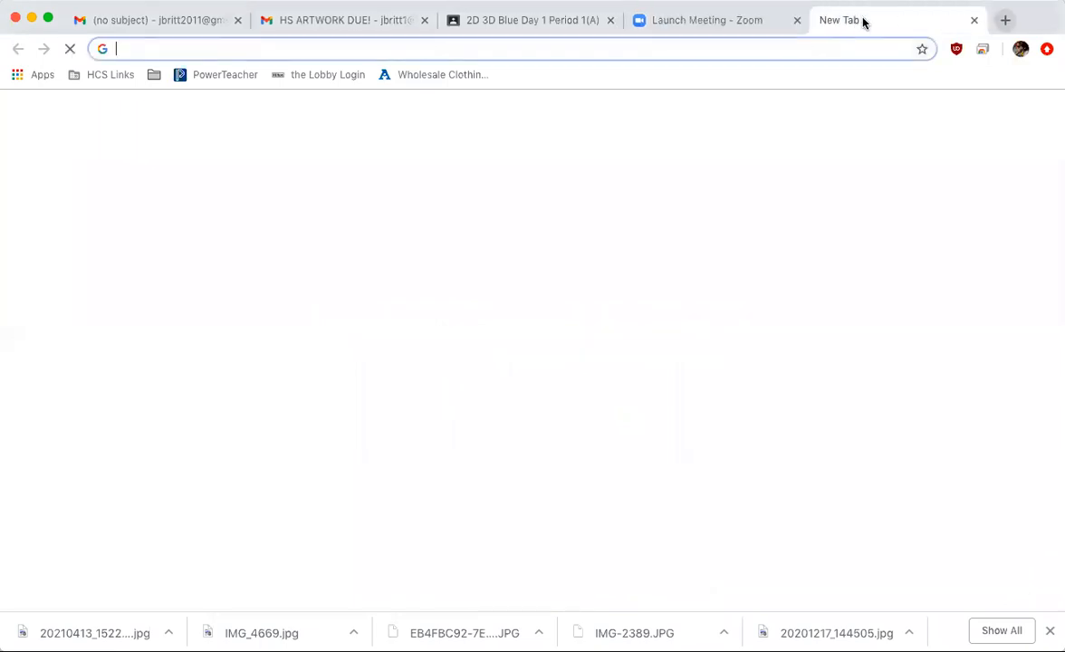
Step: Open photopea.com and create a new Letter-size print project, 8.5 x 11 in at 300 DPI with a white background
type("photopea.com")
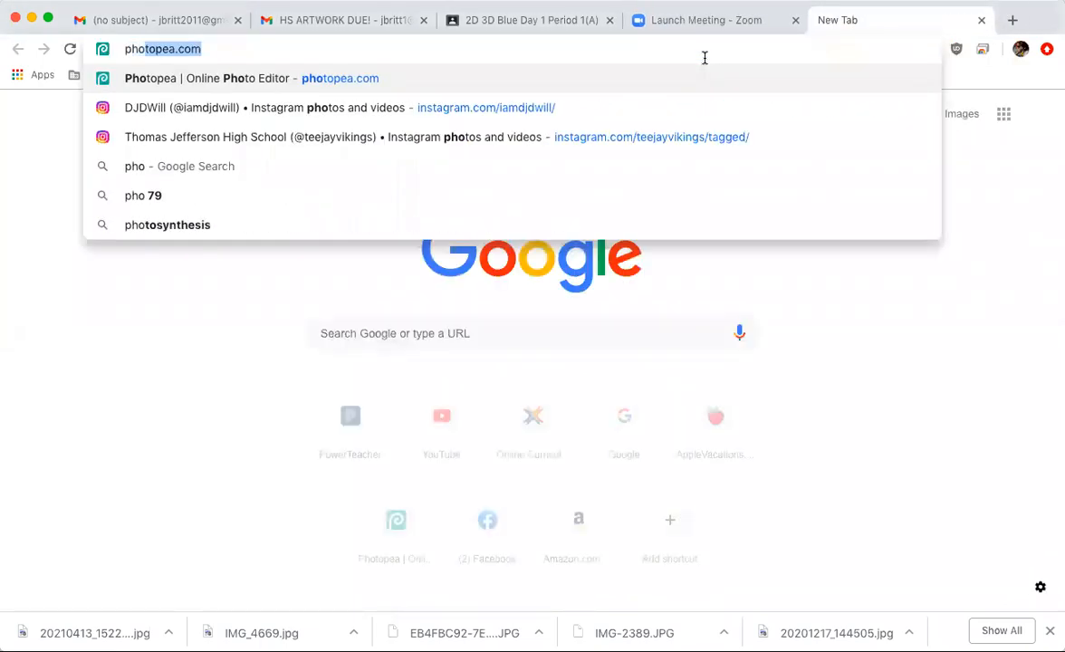
key("Return")
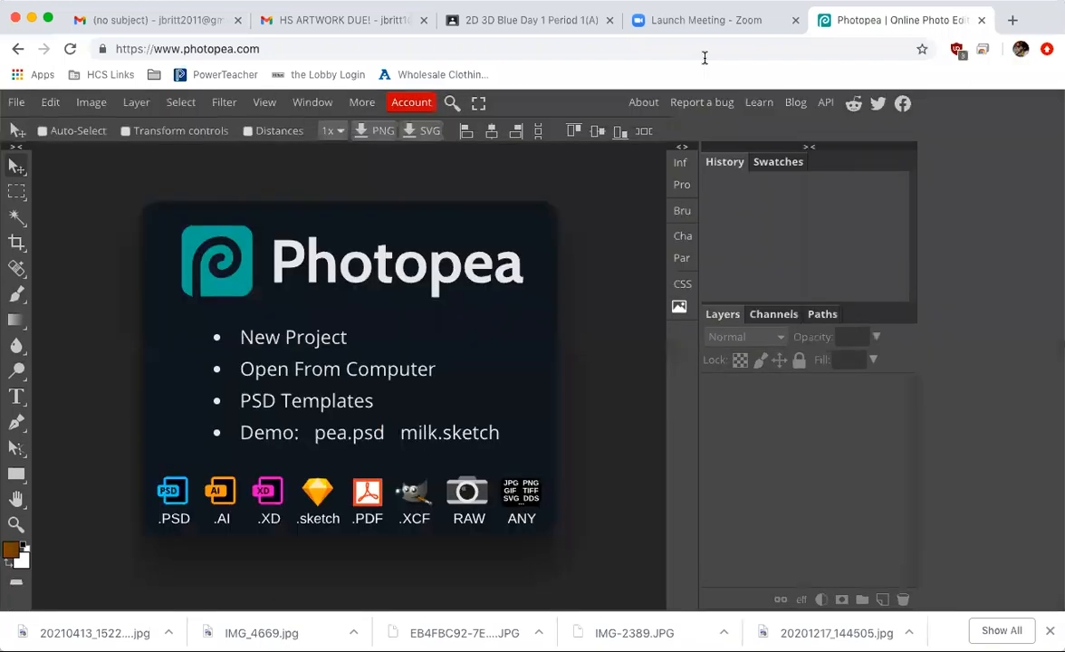
left_click(297, 339)
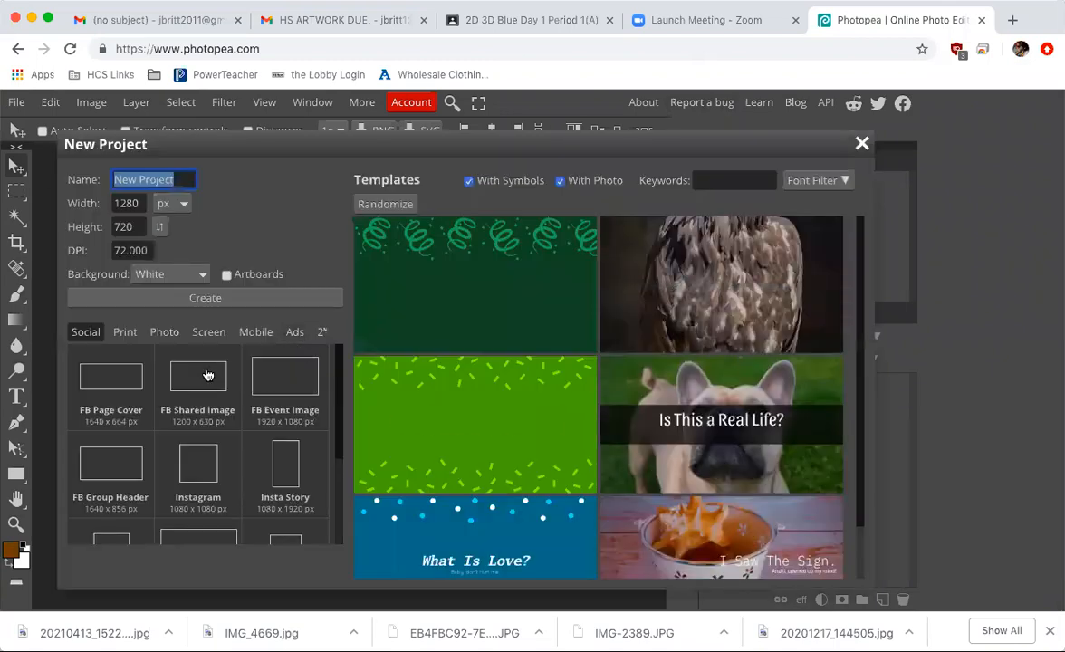
left_click(126, 334)
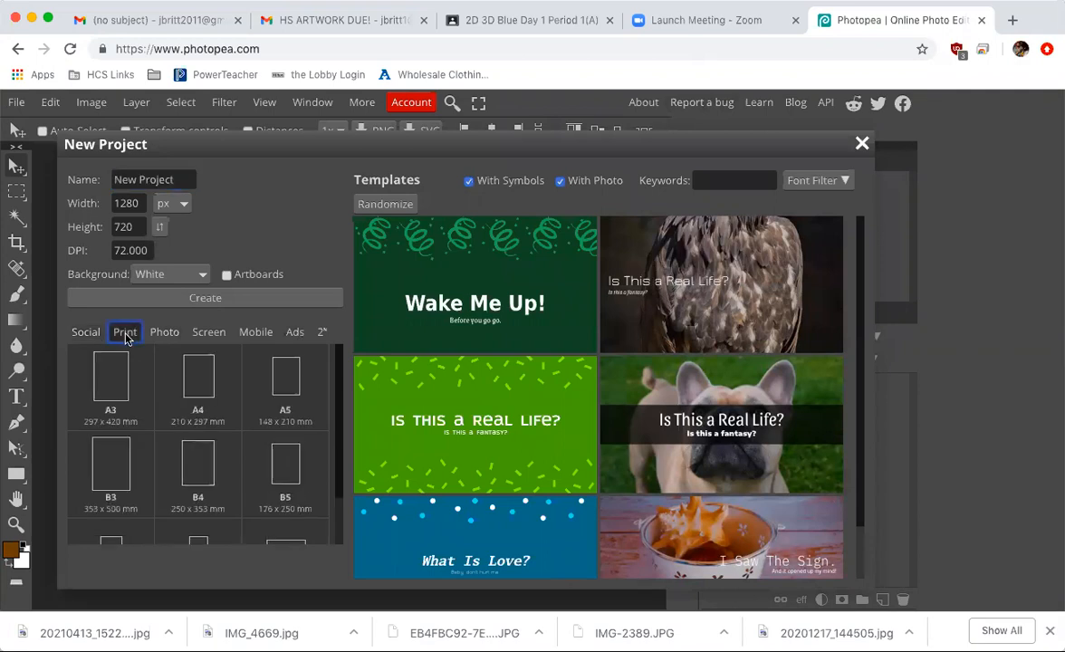
scroll(127, 338, "down", 1)
scroll(145, 421, "down", 3)
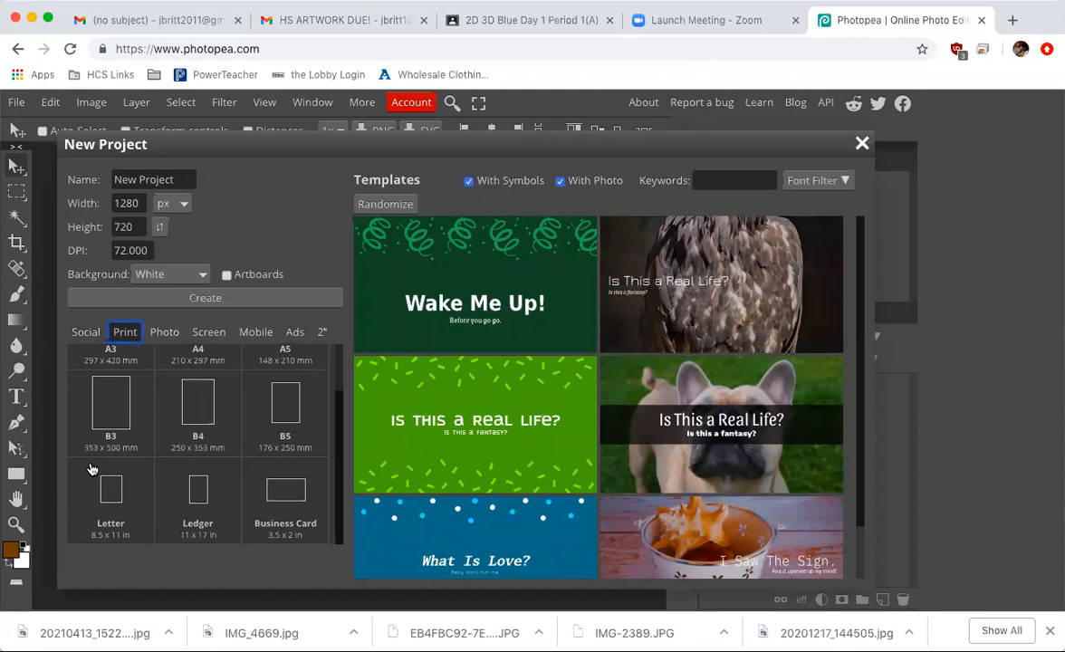
left_click(112, 507)
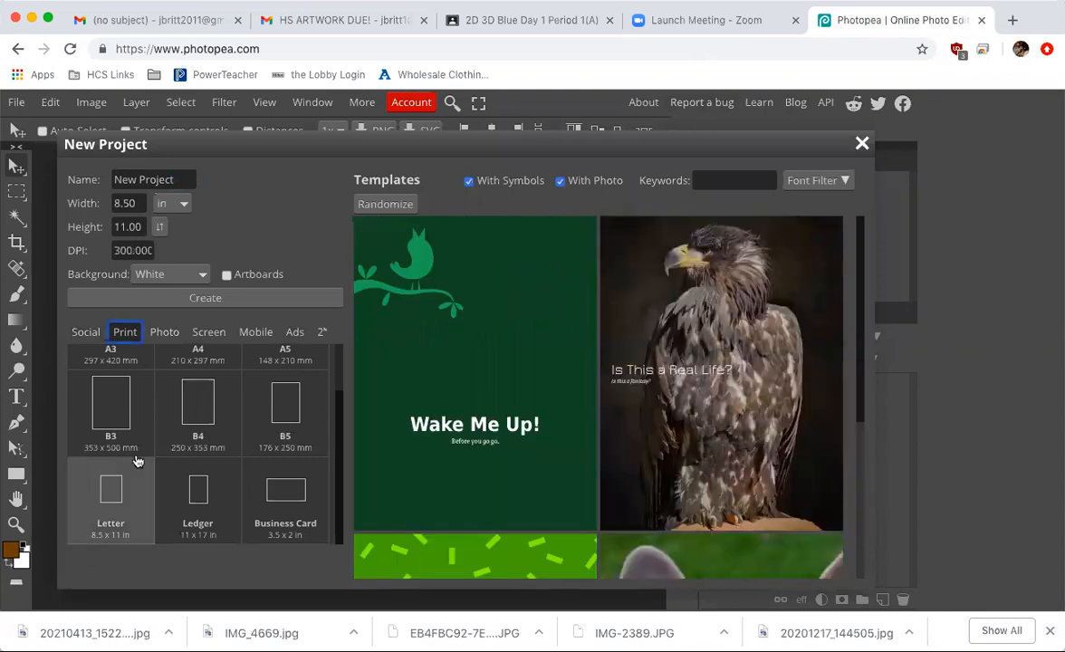
left_click(205, 299)
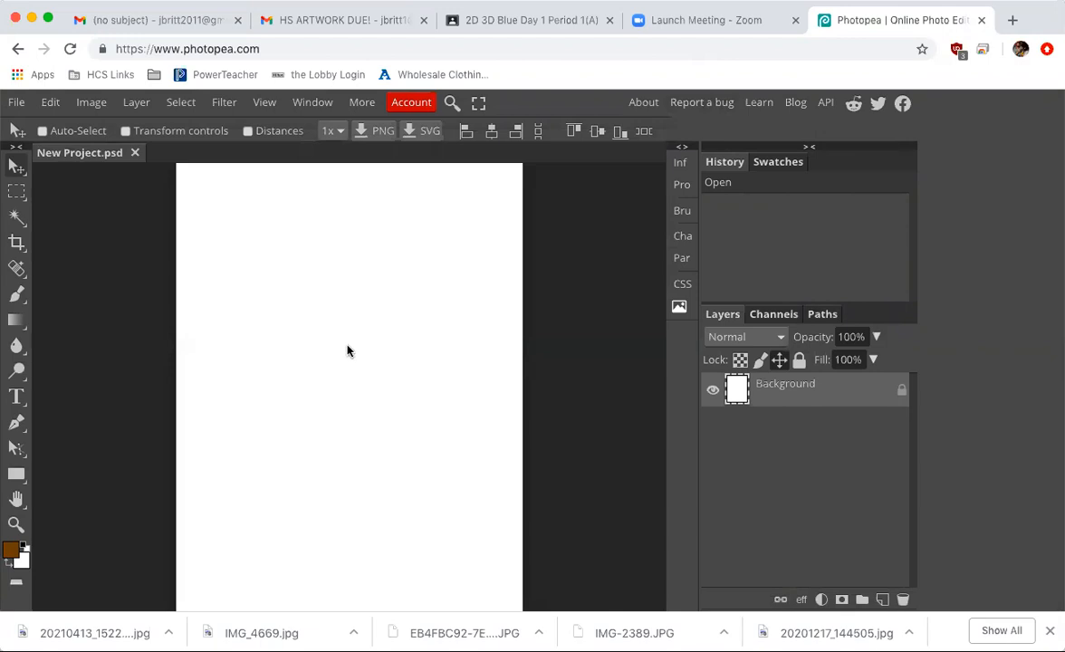
Step: Add a new layer and make a large upright rectangular selection centred in the upper part of the page
left_click(883, 600)
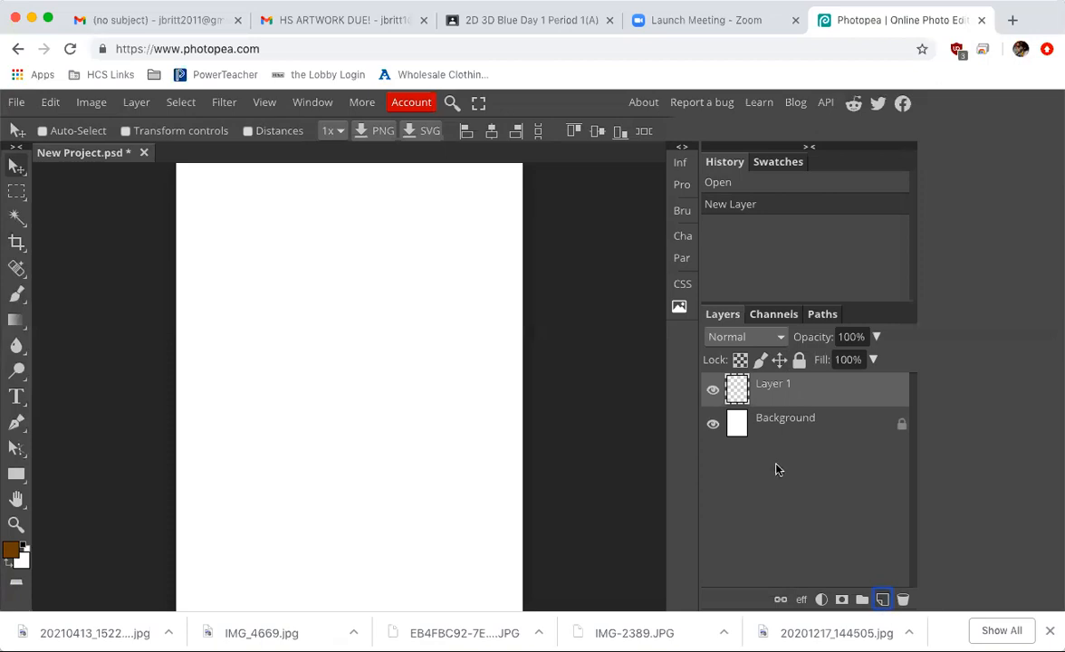
left_click(24, 547)
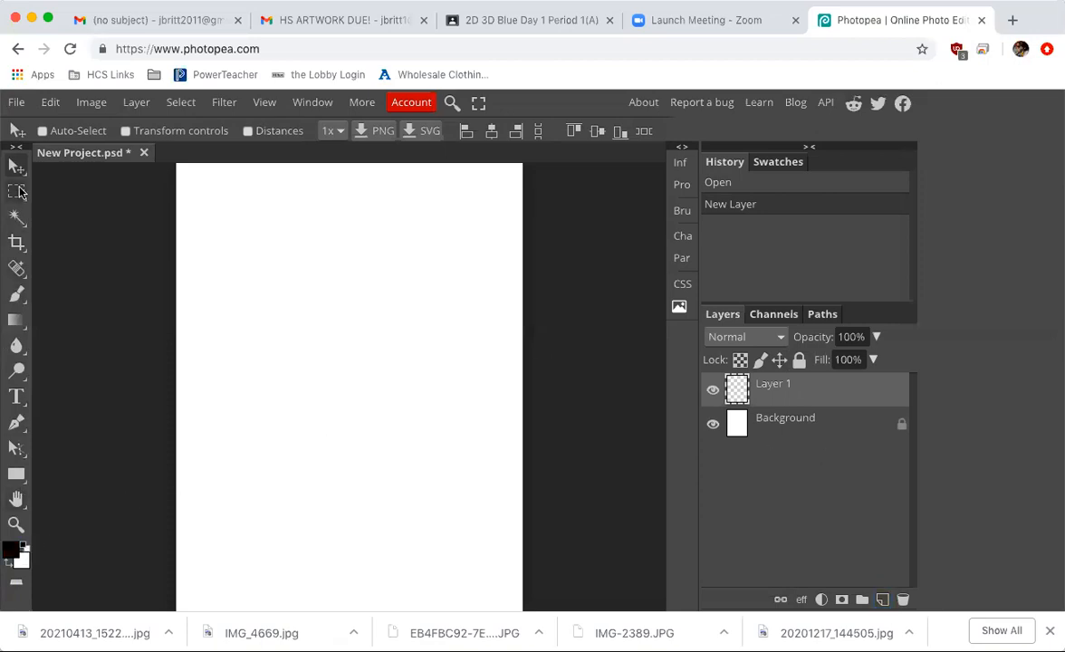
left_click(20, 193)
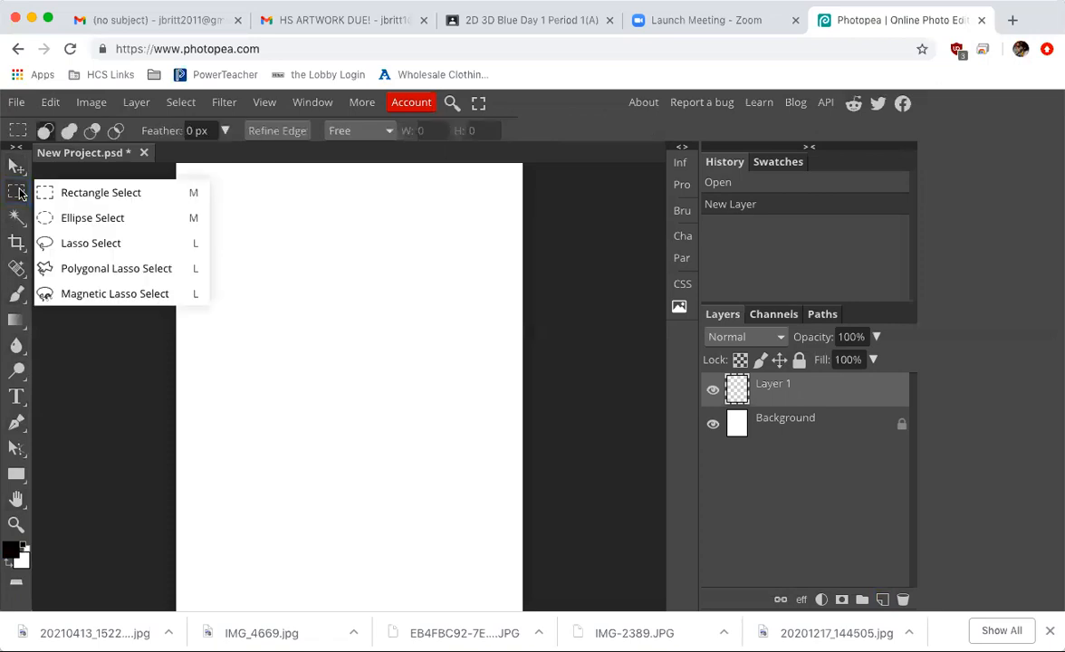
left_click(68, 192)
left_click_drag(236, 221, 459, 497)
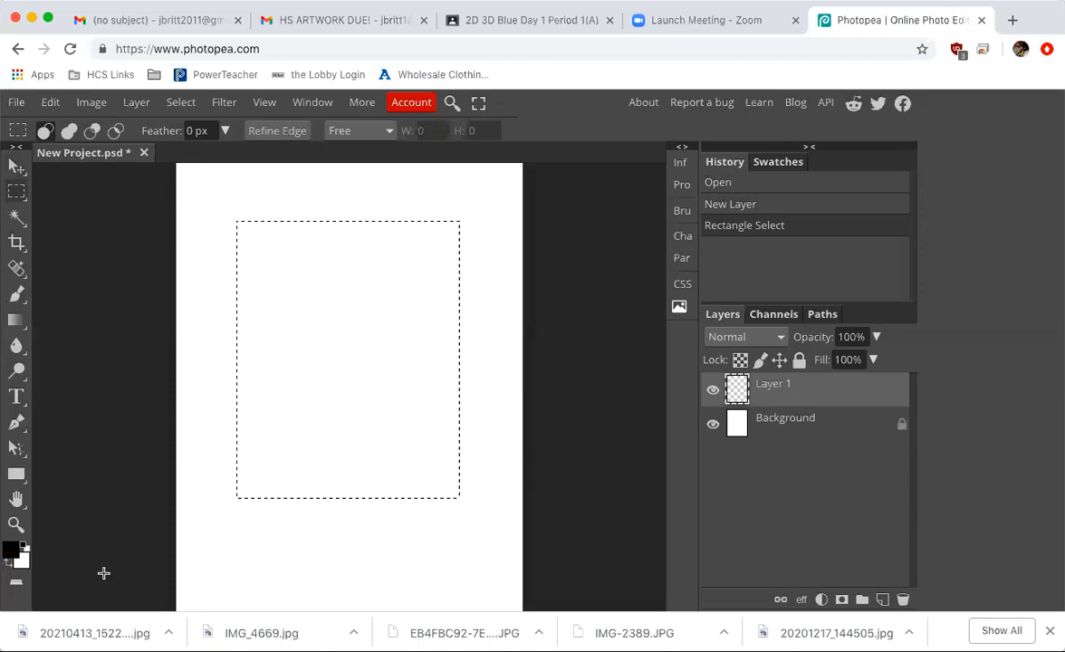
Step: Set the foreground colour to dark green, hex 177b05
left_click(12, 550)
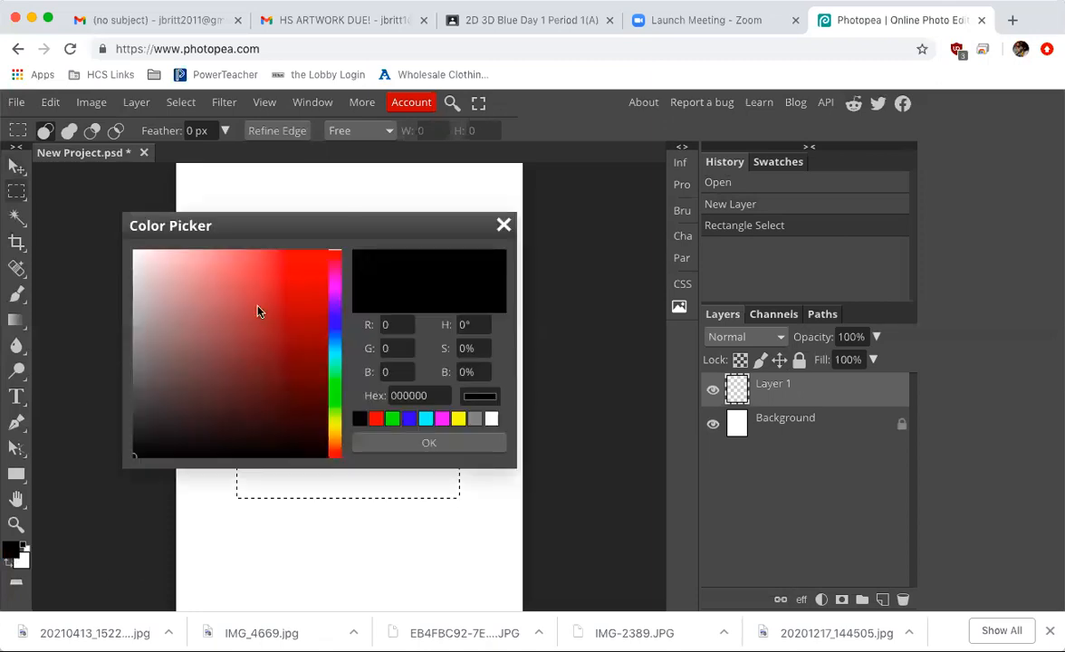
left_click(334, 399)
mouse_move(330, 371)
left_mouse_down()
mouse_move(320, 347)
mouse_move(320, 356)
left_mouse_up()
left_click(379, 442)
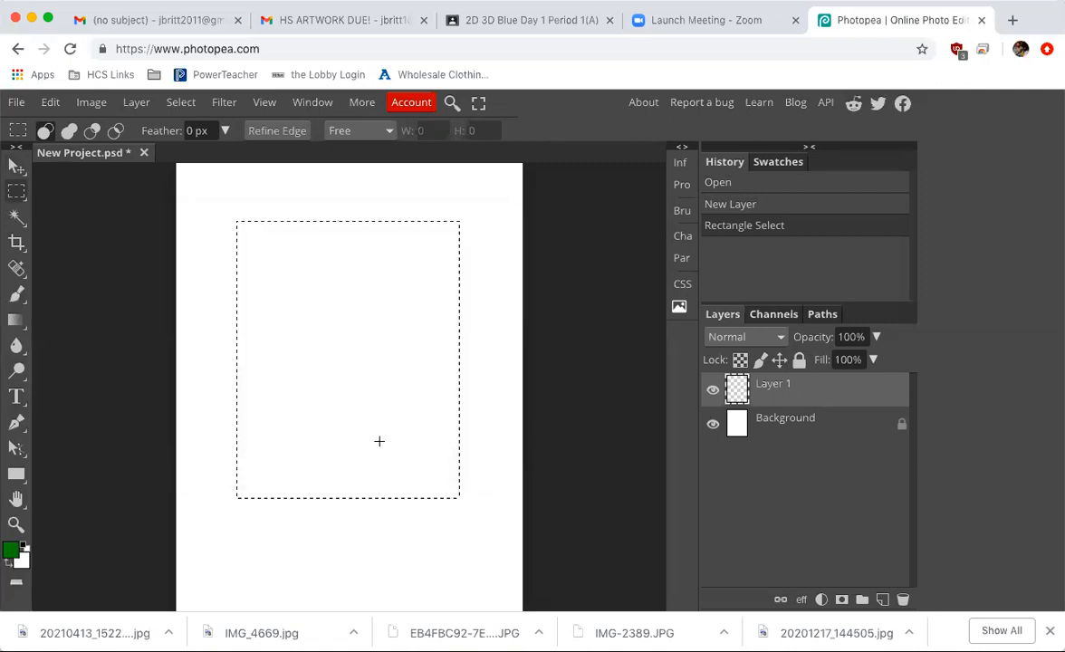
Step: Enlarge the brush to 500 px and paint the whole rectangular selection dark green on Layer 1
left_click(15, 299)
left_click(87, 295)
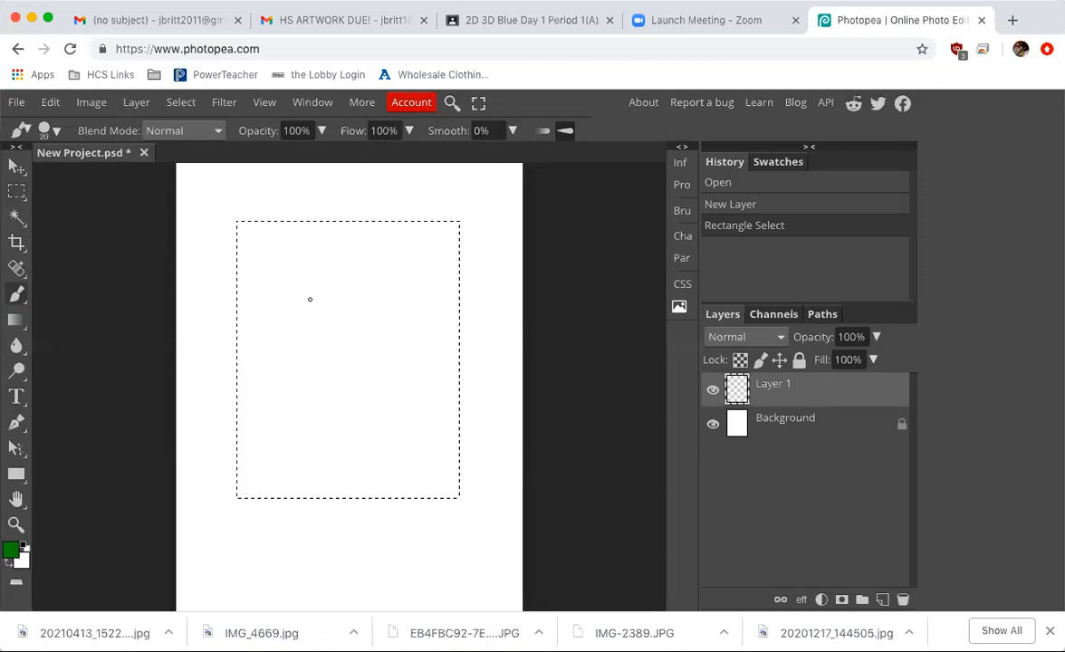
key("bracketright")
key("bracketright")
key("bracketright")
key("bracketright")
key("bracketright")
key("bracketright")
key("bracketright")
key("bracketleft")
key("bracketleft")
mouse_move(454, 243)
left_mouse_down()
mouse_move(350, 229)
mouse_move(205, 230)
mouse_move(201, 416)
mouse_move(219, 469)
mouse_move(483, 486)
mouse_move(463, 455)
mouse_move(151, 457)
mouse_move(341, 393)
mouse_move(515, 425)
mouse_move(318, 362)
mouse_move(152, 379)
mouse_move(288, 328)
mouse_move(518, 349)
mouse_move(510, 360)
mouse_move(305, 323)
mouse_move(173, 324)
mouse_move(355, 276)
mouse_move(483, 317)
mouse_move(354, 279)
mouse_move(192, 382)
mouse_move(320, 440)
mouse_move(450, 390)
mouse_move(431, 275)
mouse_move(442, 246)
mouse_move(434, 515)
mouse_move(286, 467)
mouse_move(176, 360)
mouse_move(204, 203)
mouse_move(422, 194)
mouse_move(423, 264)
left_mouse_up()
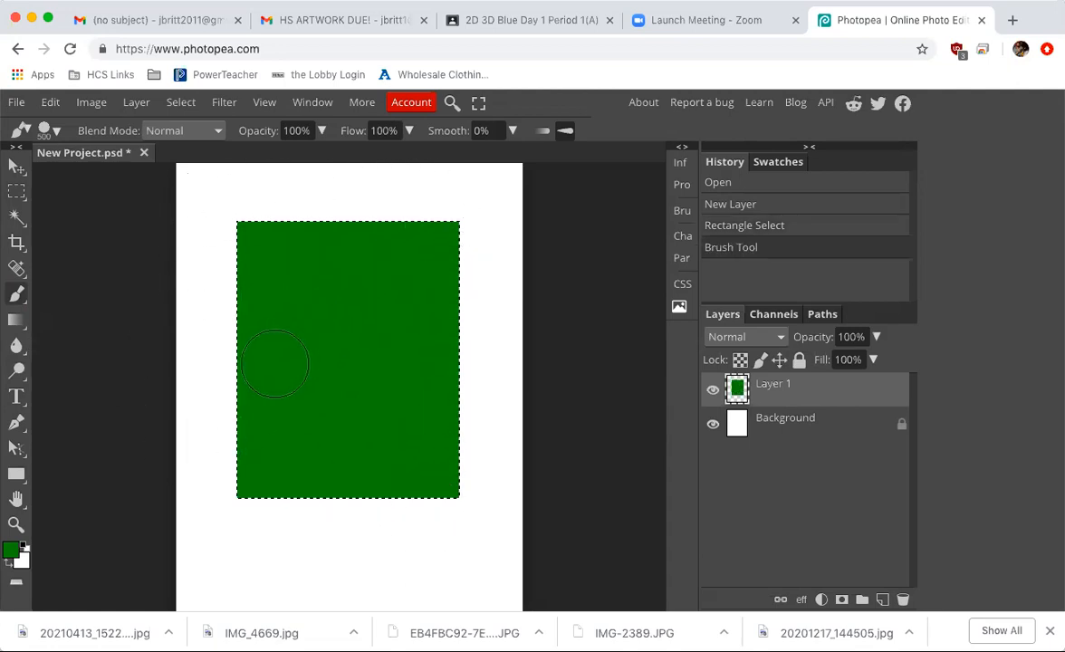
Step: Reduce the brush size to about 175 px and set the foreground colour to brown, hex 765902
key("bracketleft")
key("bracketleft")
key("bracketleft")
key("bracketleft")
key("bracketleft")
key("bracketleft")
key("bracketleft")
key("bracketleft")
key("bracketleft")
key("bracketleft")
left_click(11, 549)
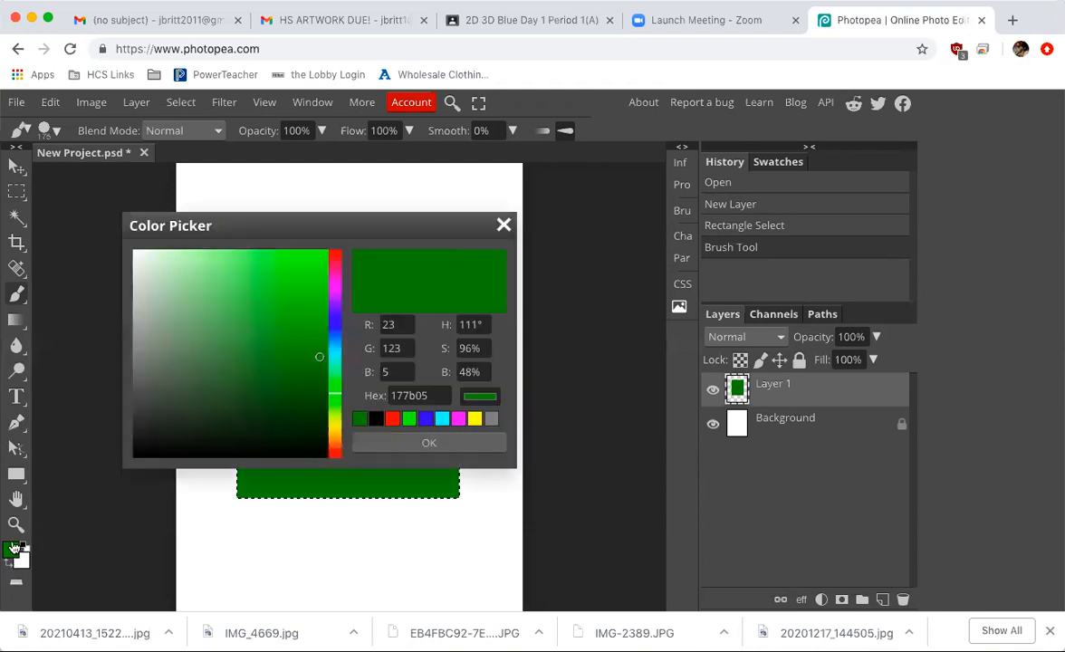
left_click(333, 436)
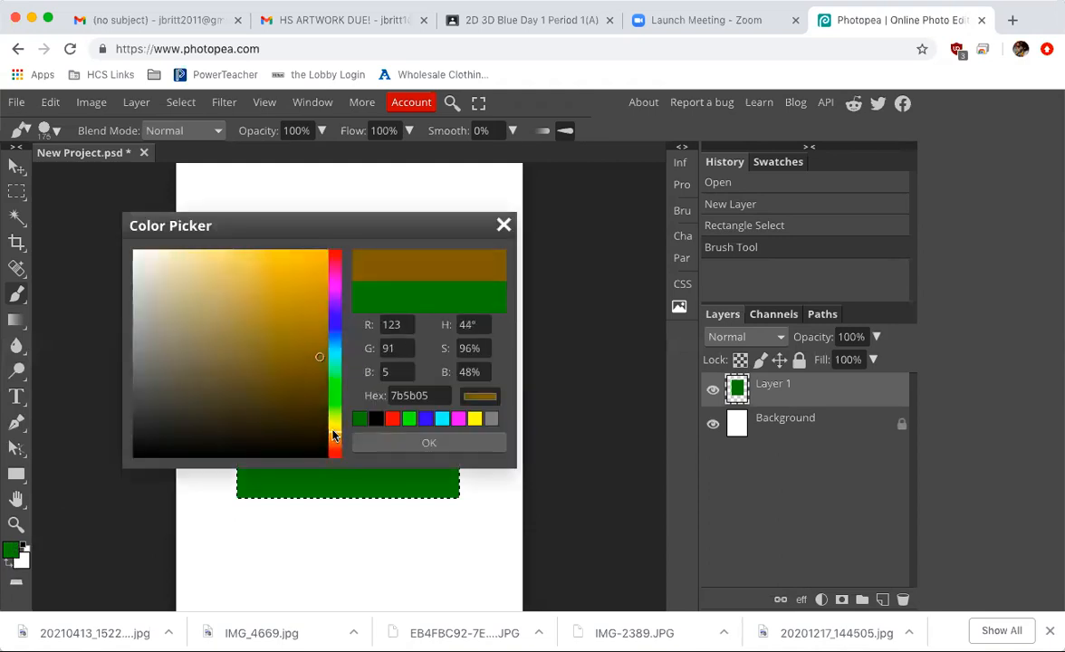
left_click_drag(324, 385, 323, 360)
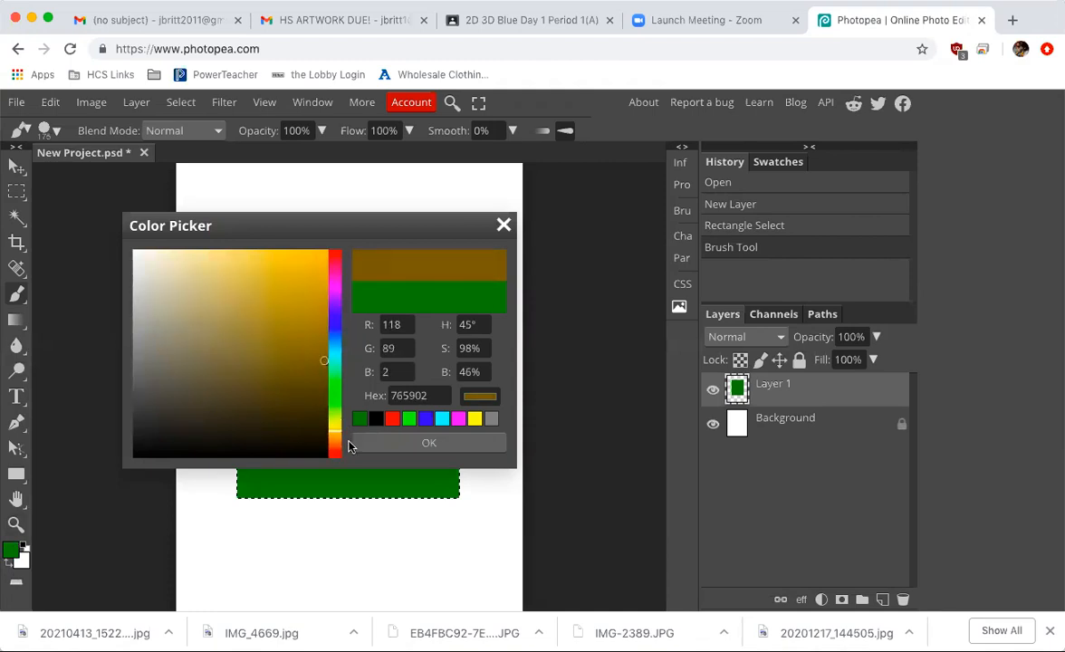
left_click(408, 444)
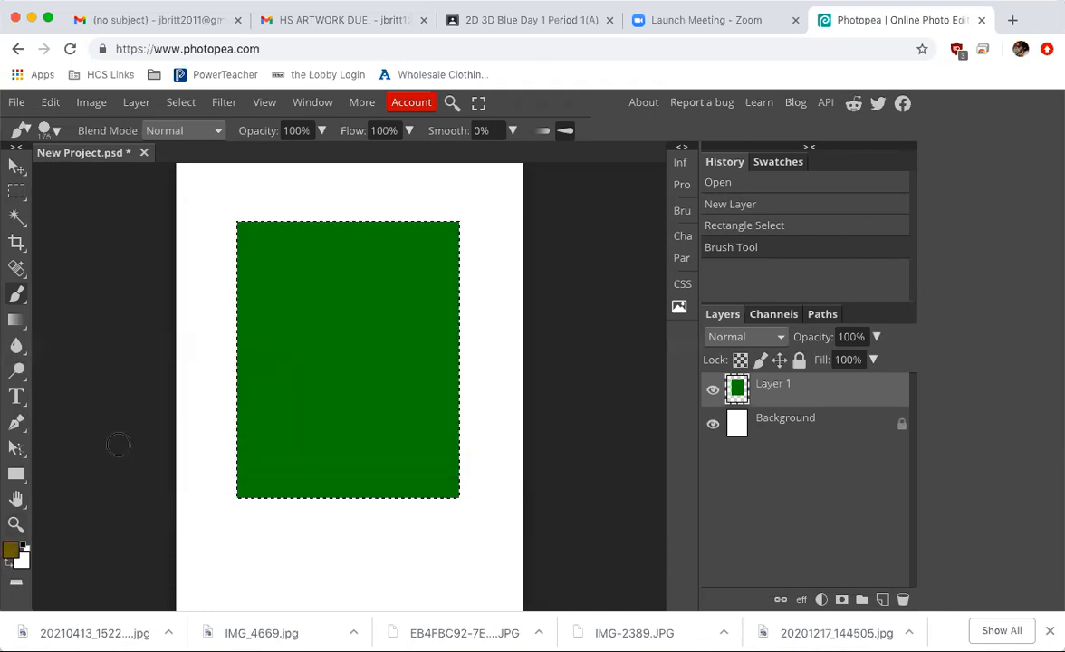
Step: Paint a brown border along all four inner edges of the selected green rectangle, and deselect it
left_click(244, 226)
left_click_drag(245, 225, 246, 496)
left_click_drag(283, 534, 285, 517)
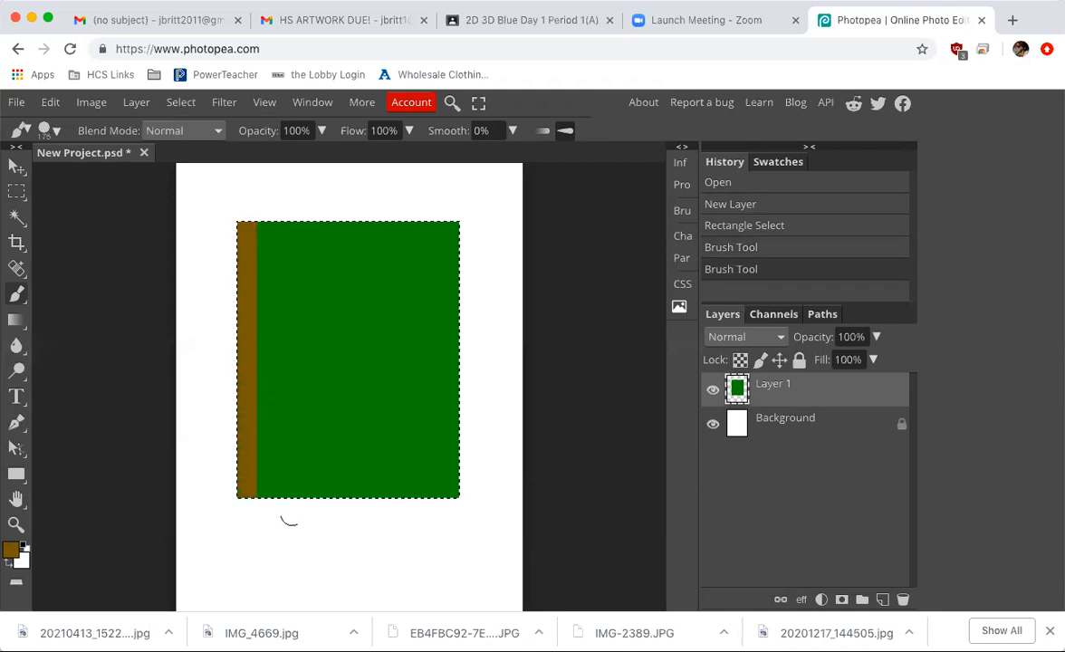
left_click_drag(454, 223, 452, 223)
mouse_move(450, 496)
left_mouse_down()
mouse_move(469, 273)
mouse_move(464, 188)
left_mouse_up()
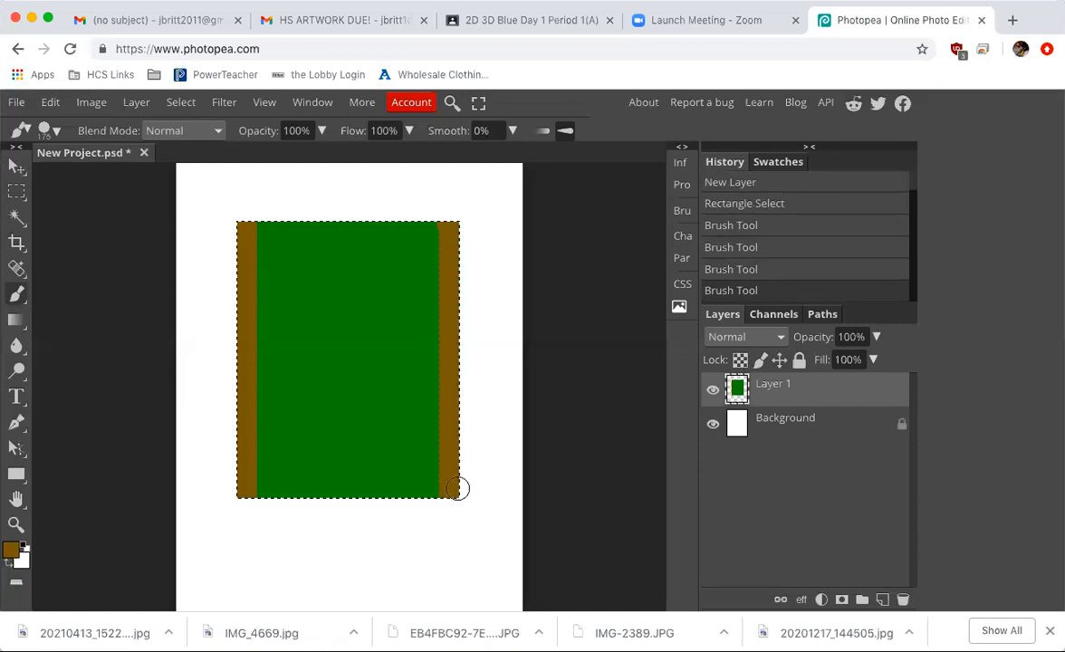
mouse_move(457, 488)
left_mouse_down()
mouse_move(369, 499)
mouse_move(229, 483)
left_mouse_up()
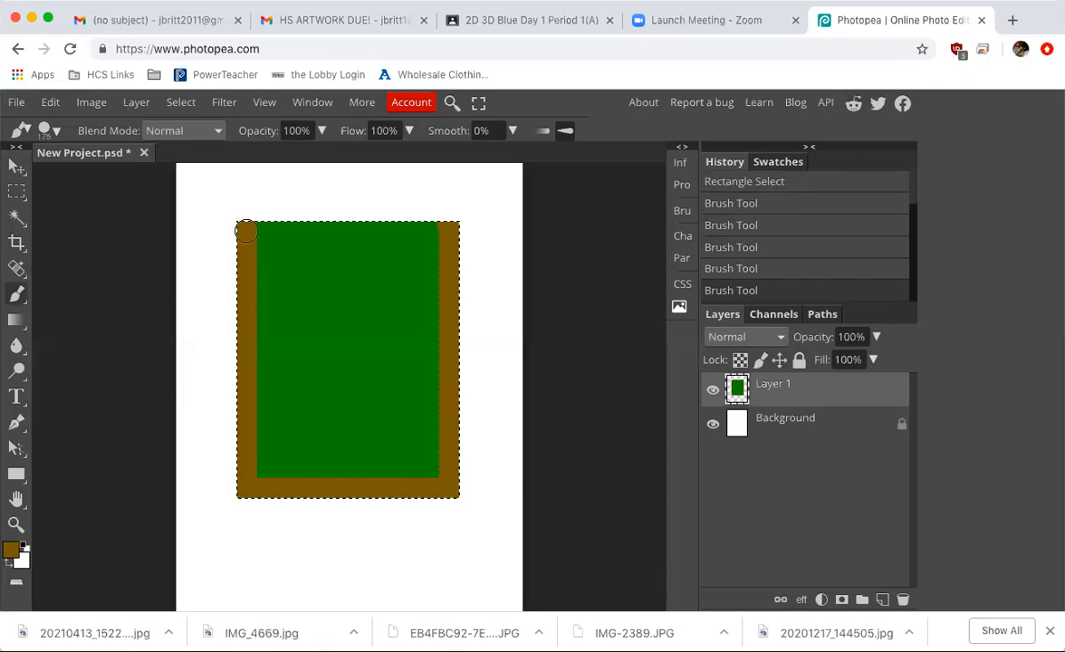
mouse_move(246, 232)
left_mouse_down()
mouse_move(509, 274)
mouse_move(561, 190)
left_mouse_up()
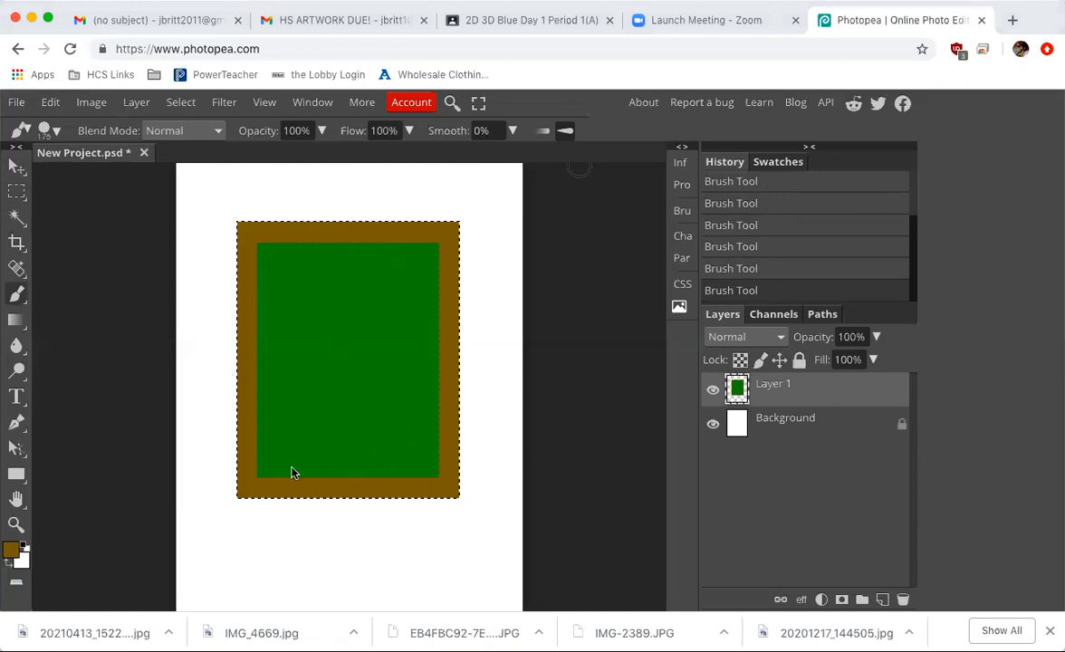
left_click(168, 106)
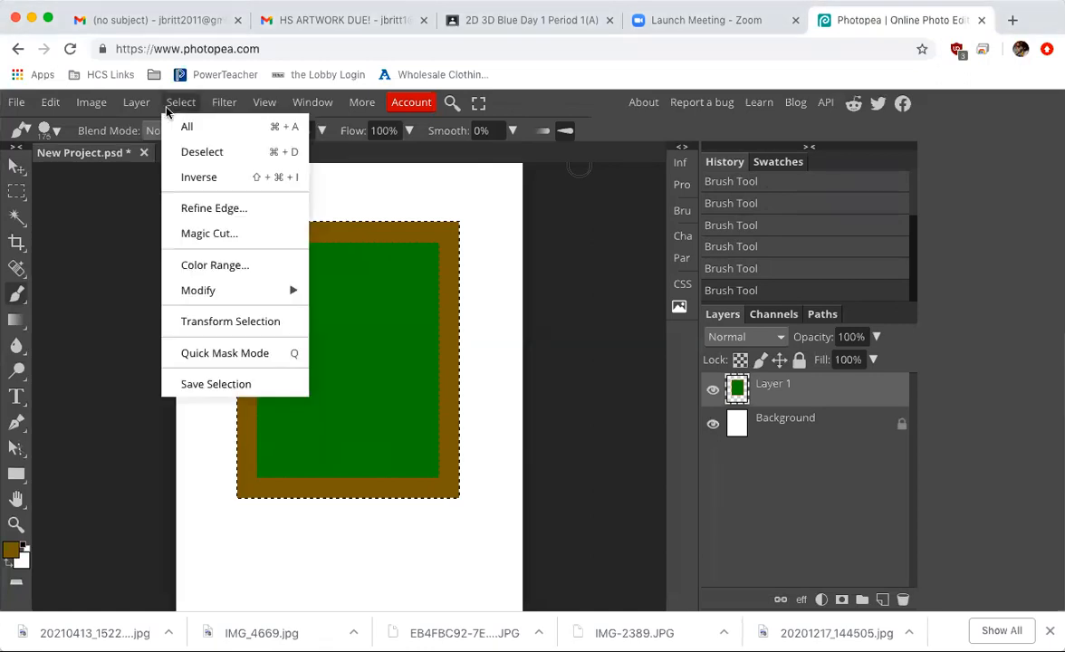
left_click(199, 152)
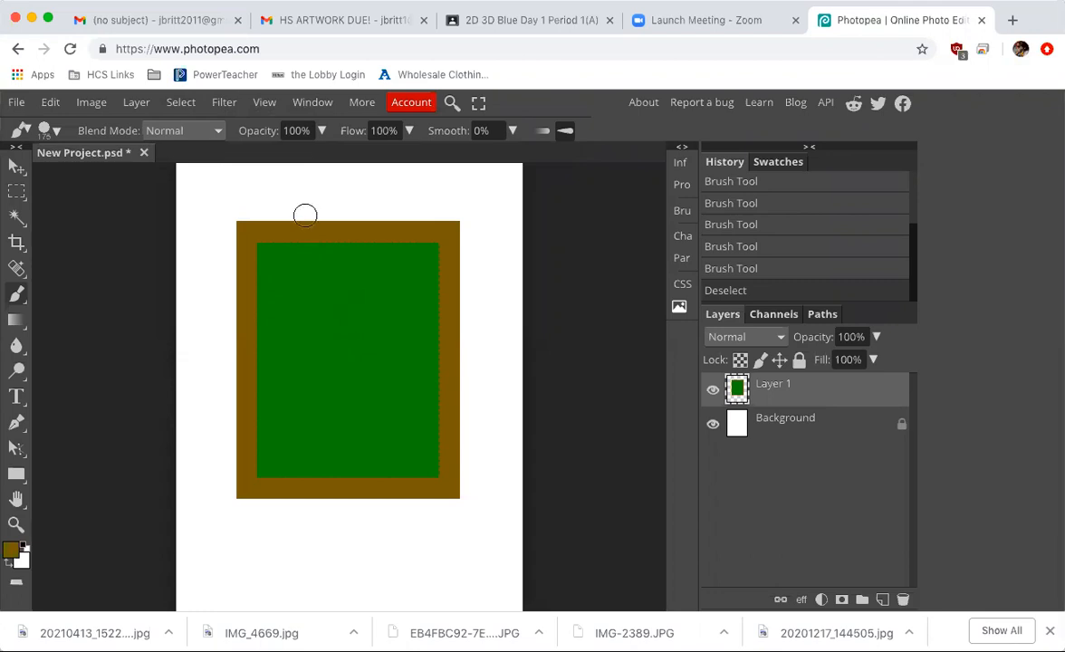
Step: Select the green interior with the Magic Wand, apply a low amount of uniform Add Noise, and clear the selection
left_click(16, 215)
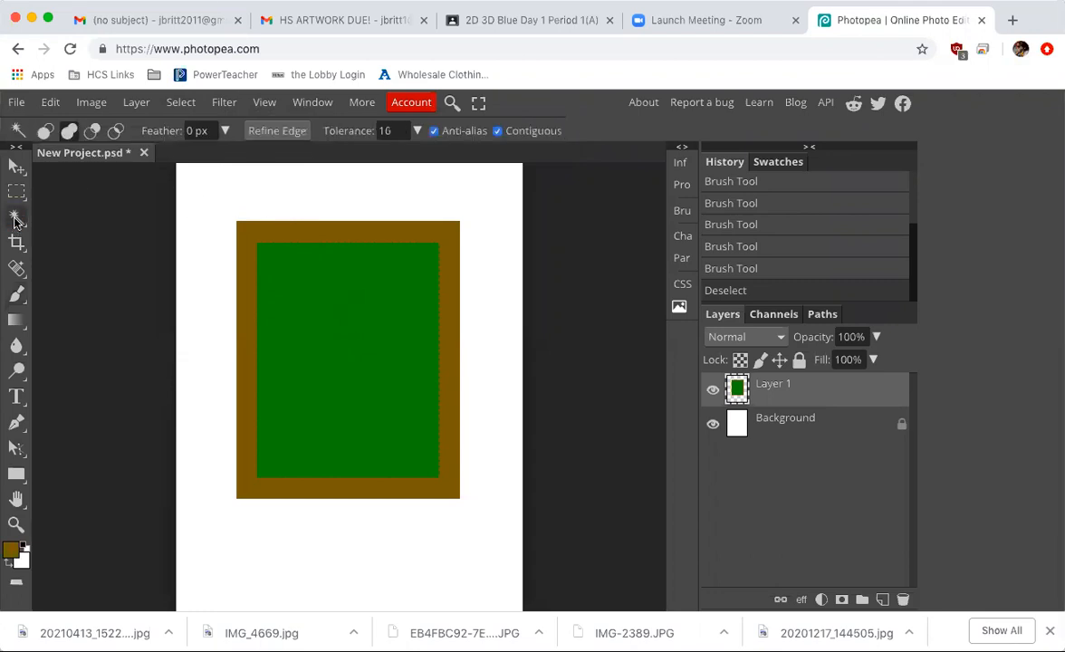
left_click(335, 317)
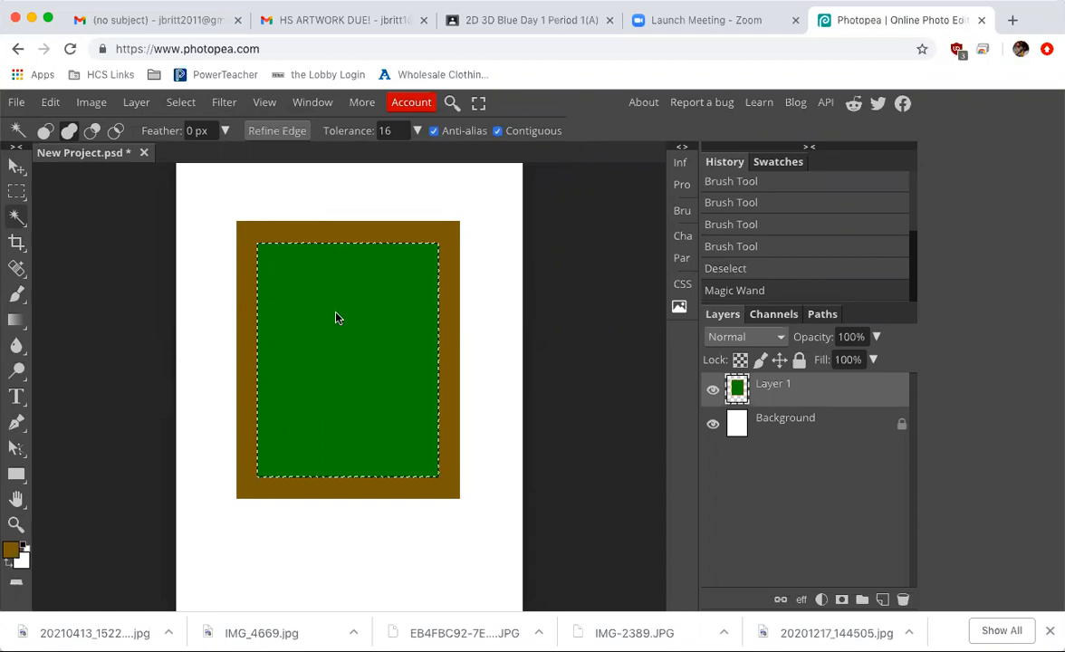
left_click(224, 103)
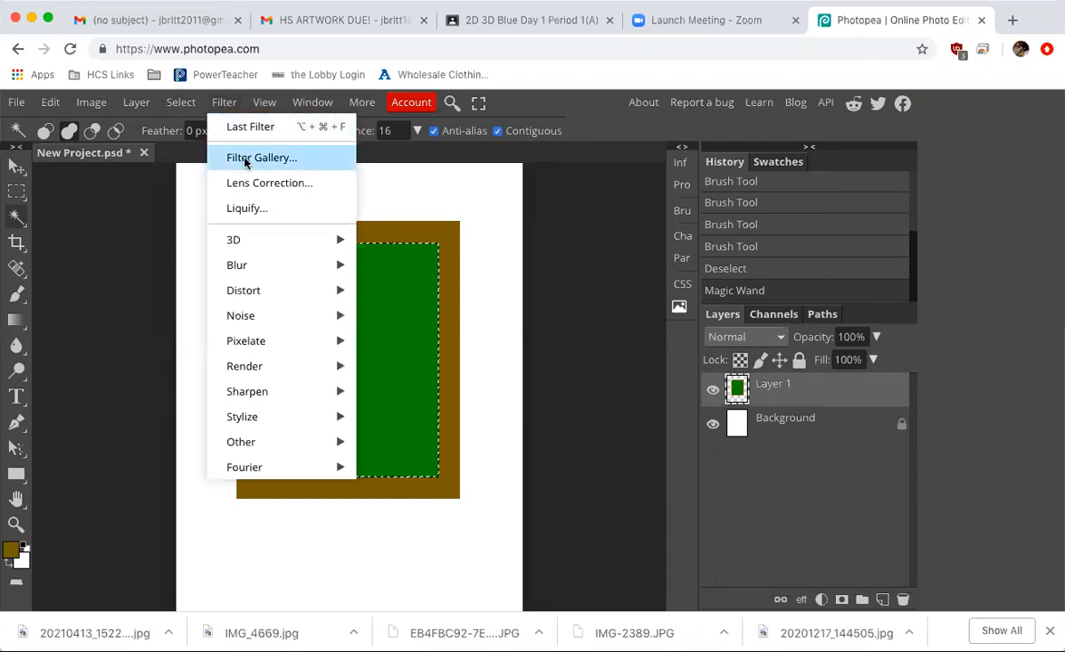
mouse_move(317, 319)
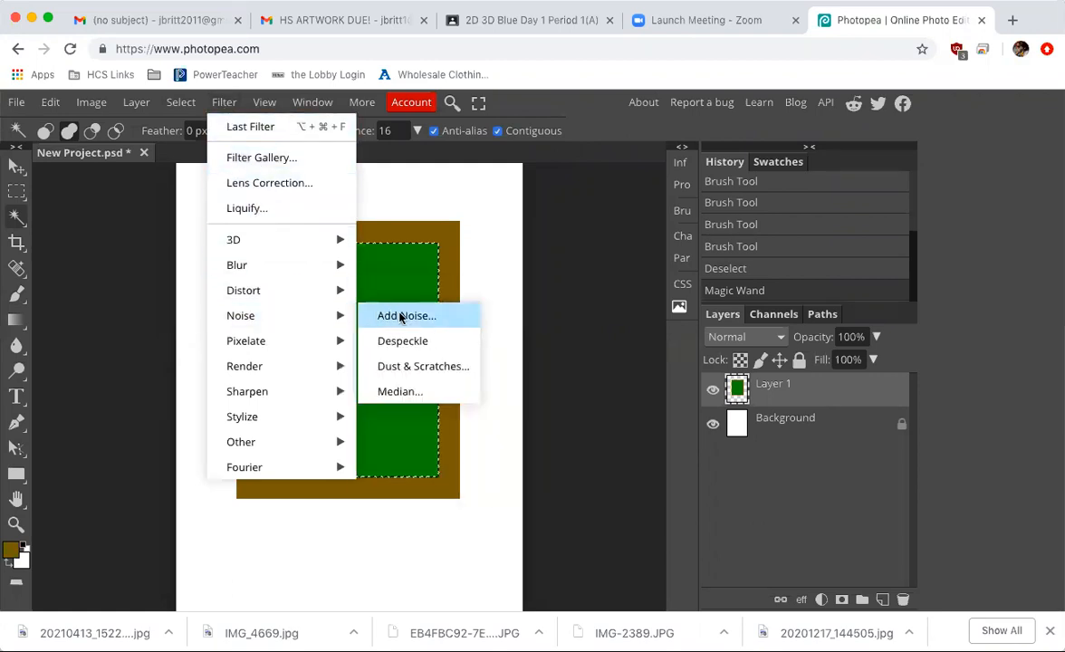
left_click(401, 316)
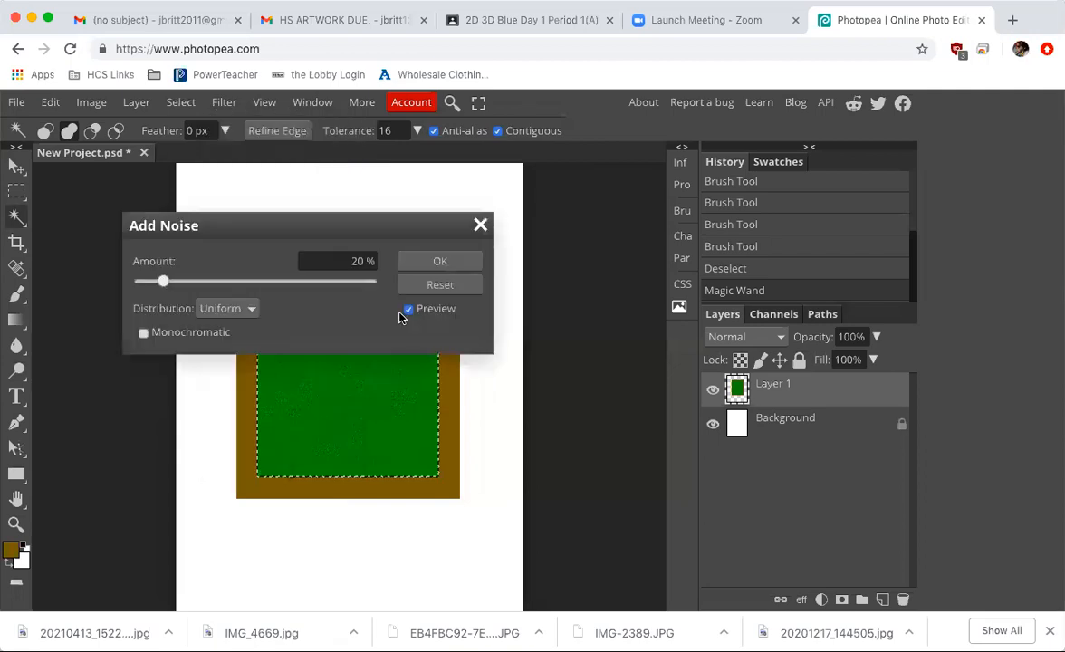
left_click_drag(345, 231, 658, 180)
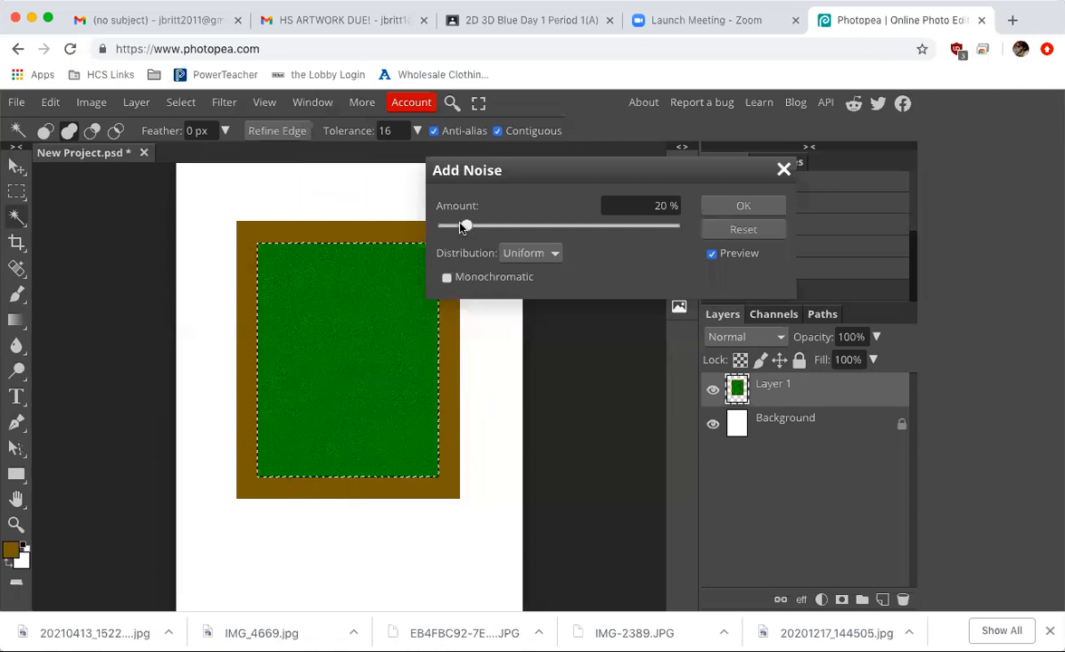
left_click_drag(454, 227, 451, 227)
left_click(739, 206)
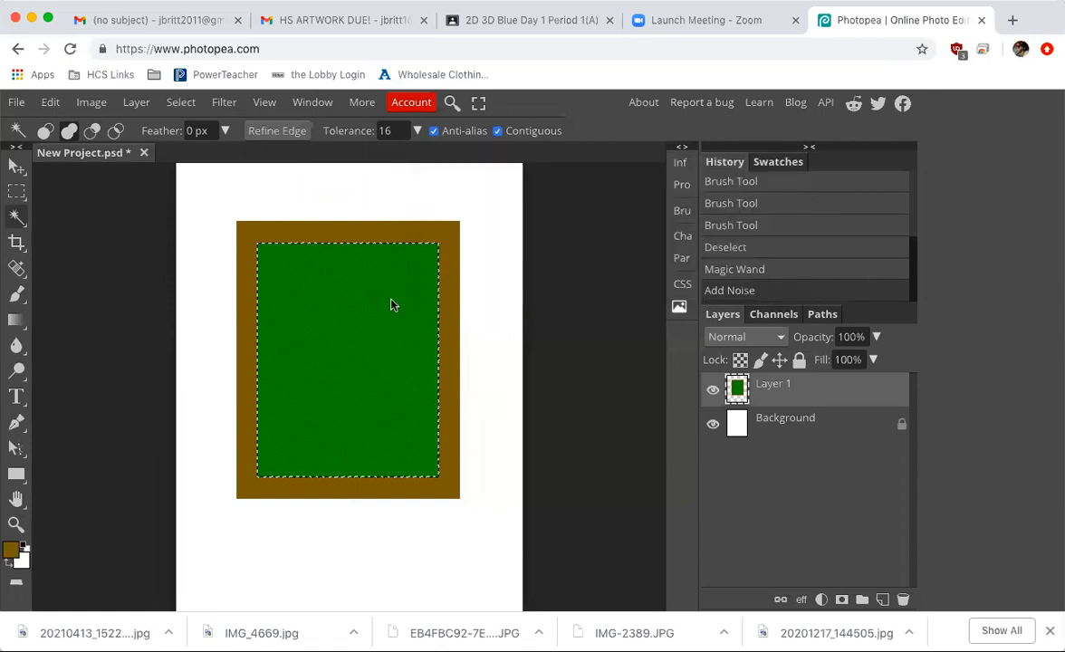
left_click(177, 105)
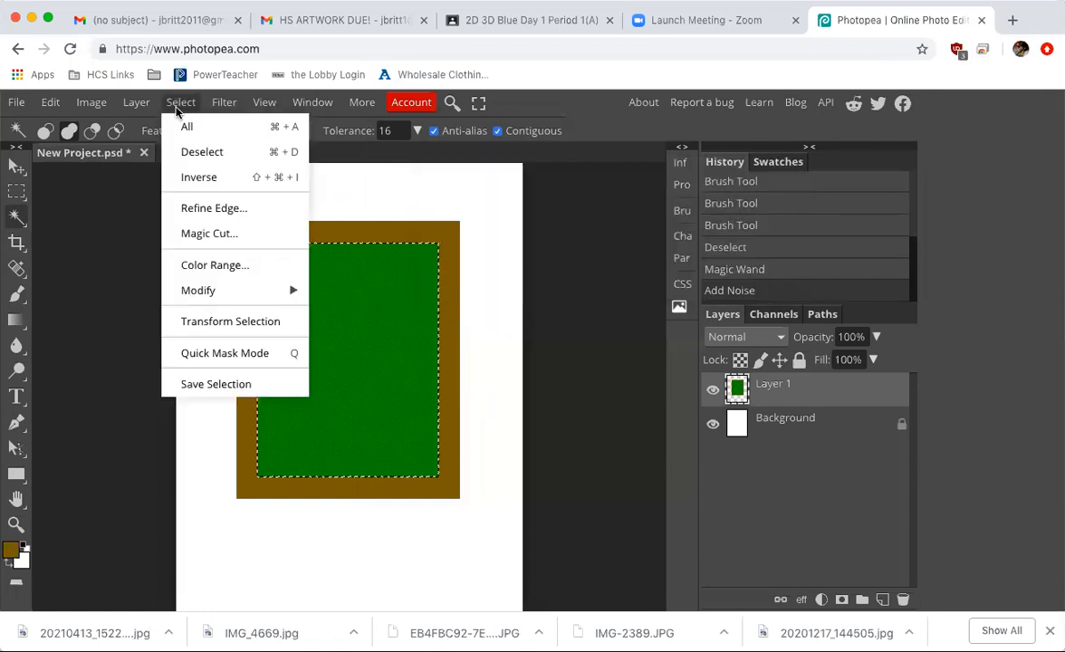
left_click(203, 152)
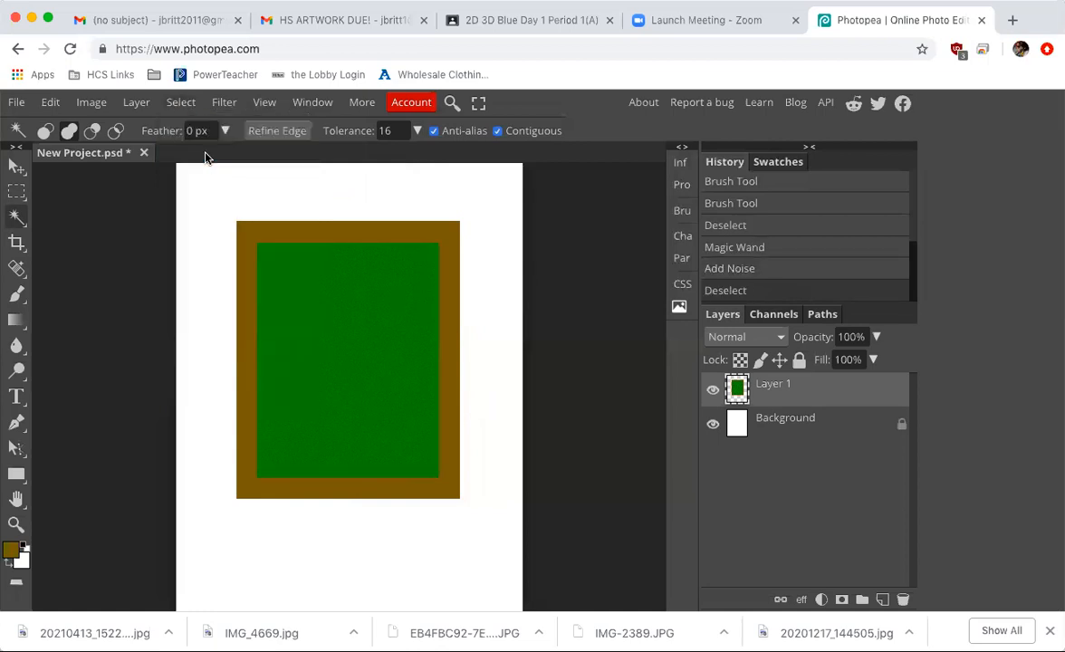
scroll(316, 355, "up", 5)
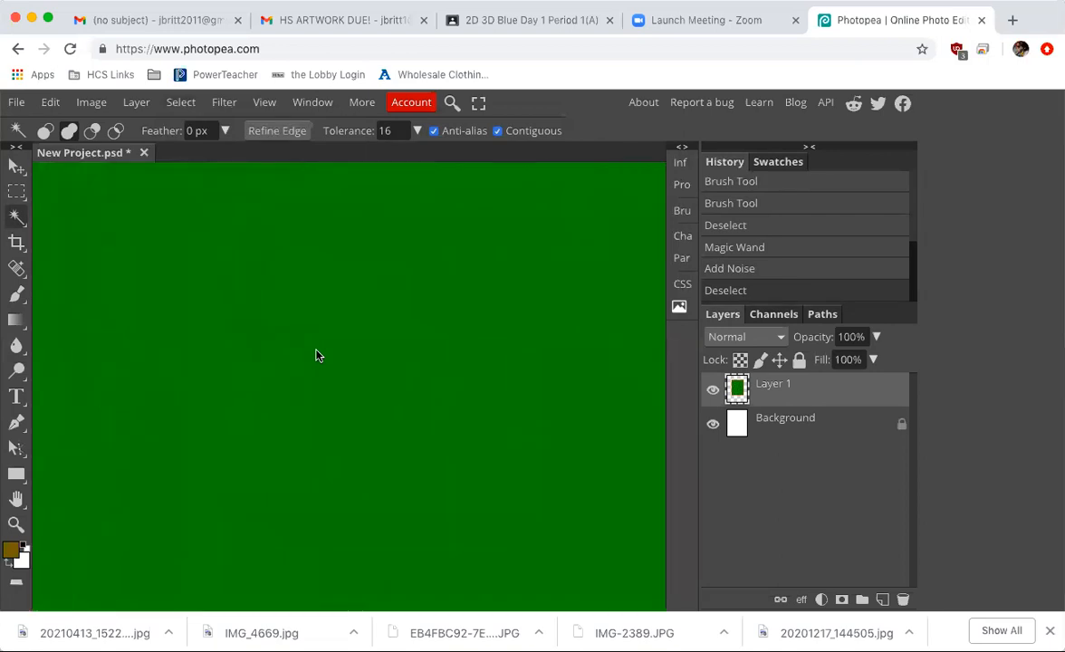
Step: Select the brown frame with the Magic Wand and apply Add Noise at 20% with Uniform distribution
scroll(316, 355, "down", 4)
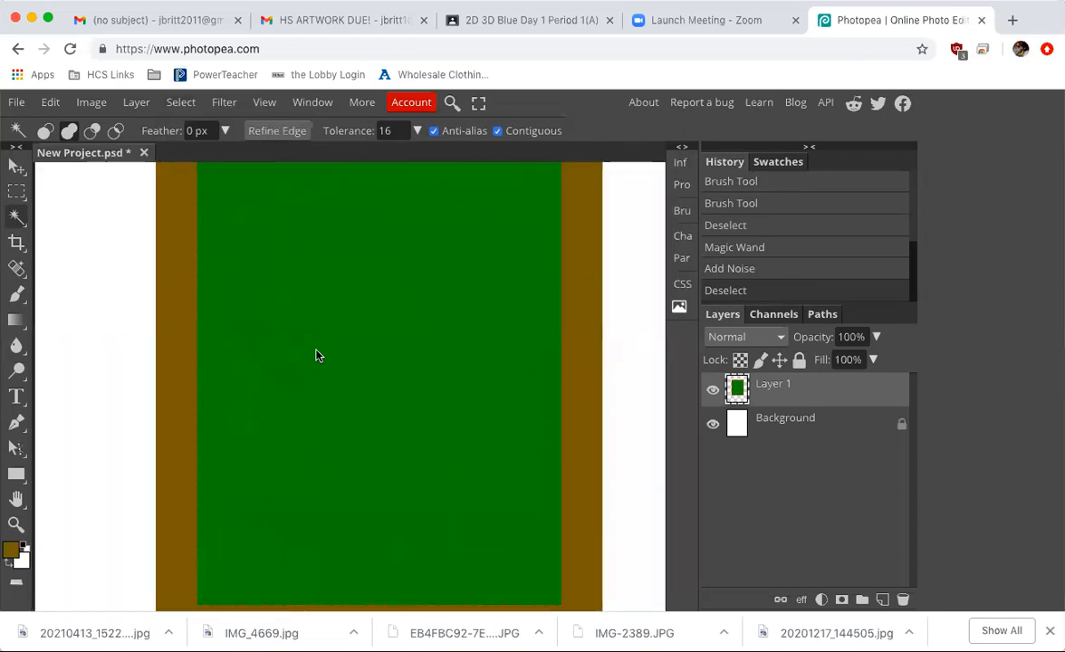
scroll(316, 356, "down", 3)
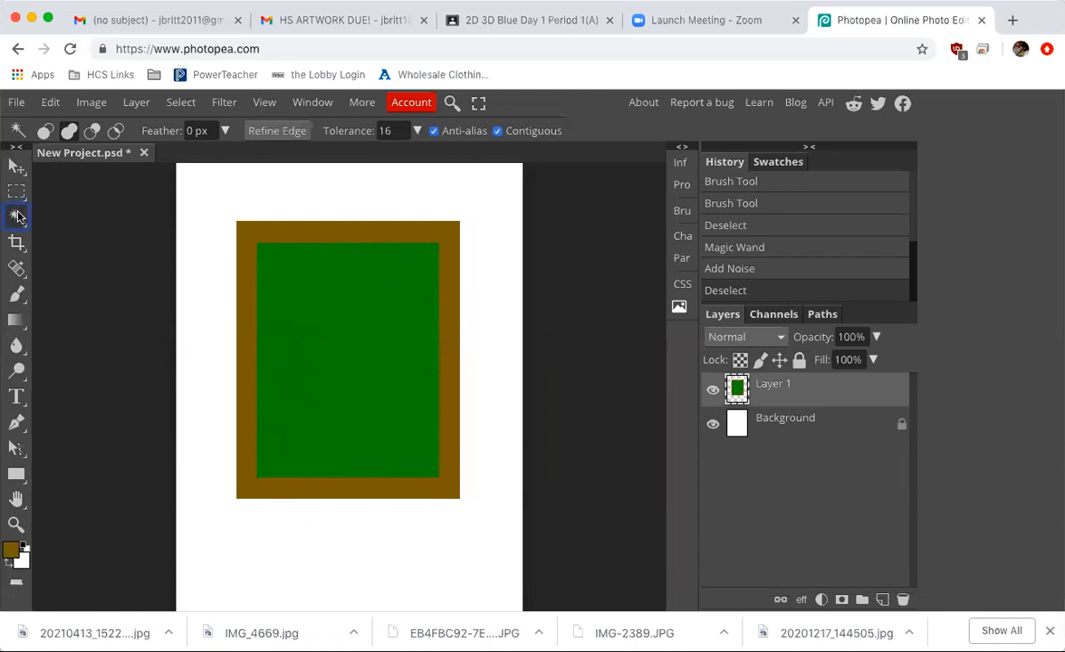
left_click(269, 237)
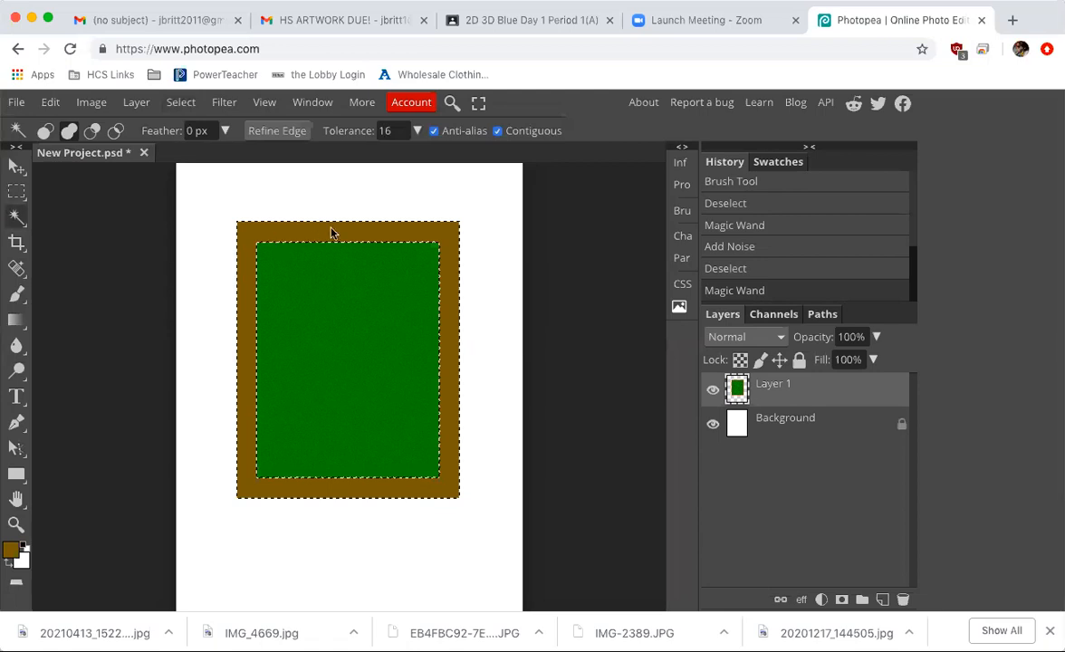
left_click(232, 106)
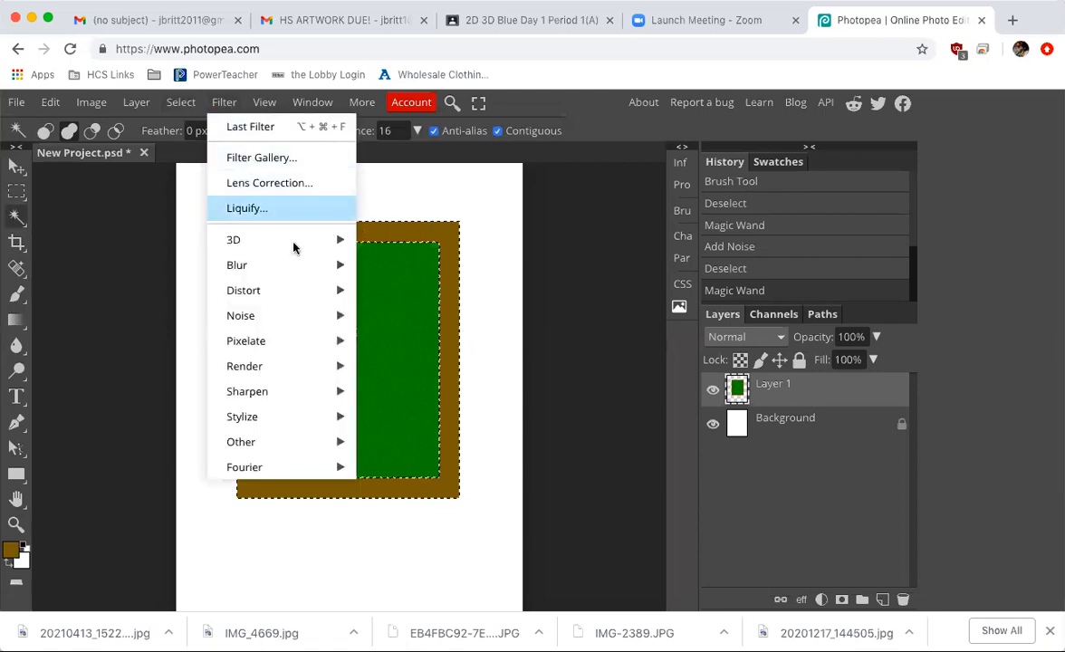
mouse_move(335, 317)
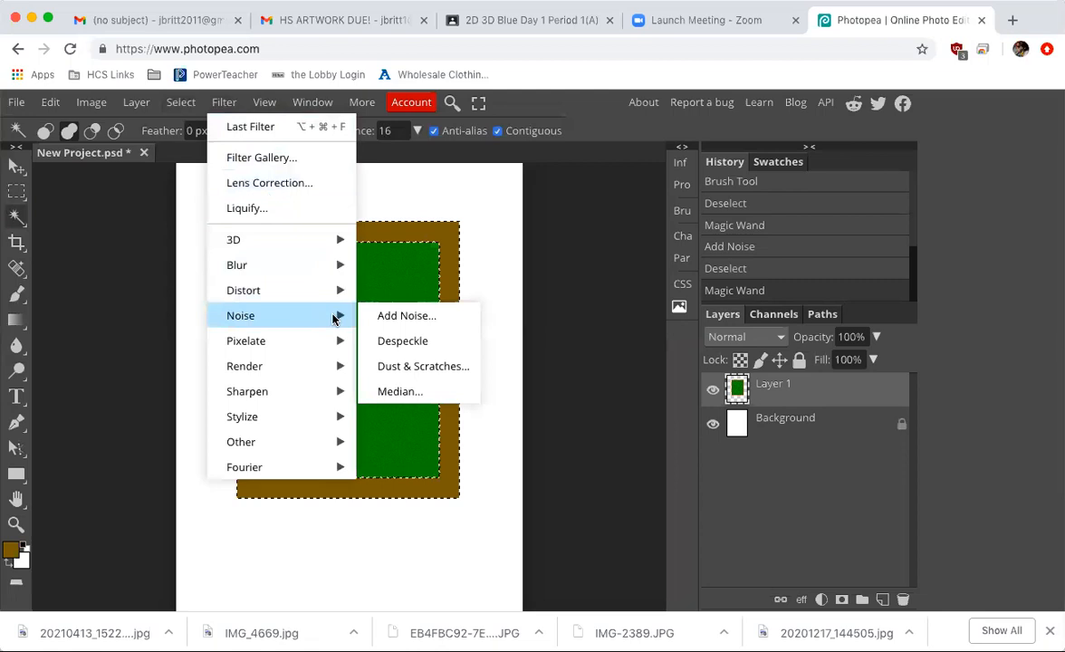
left_click(397, 316)
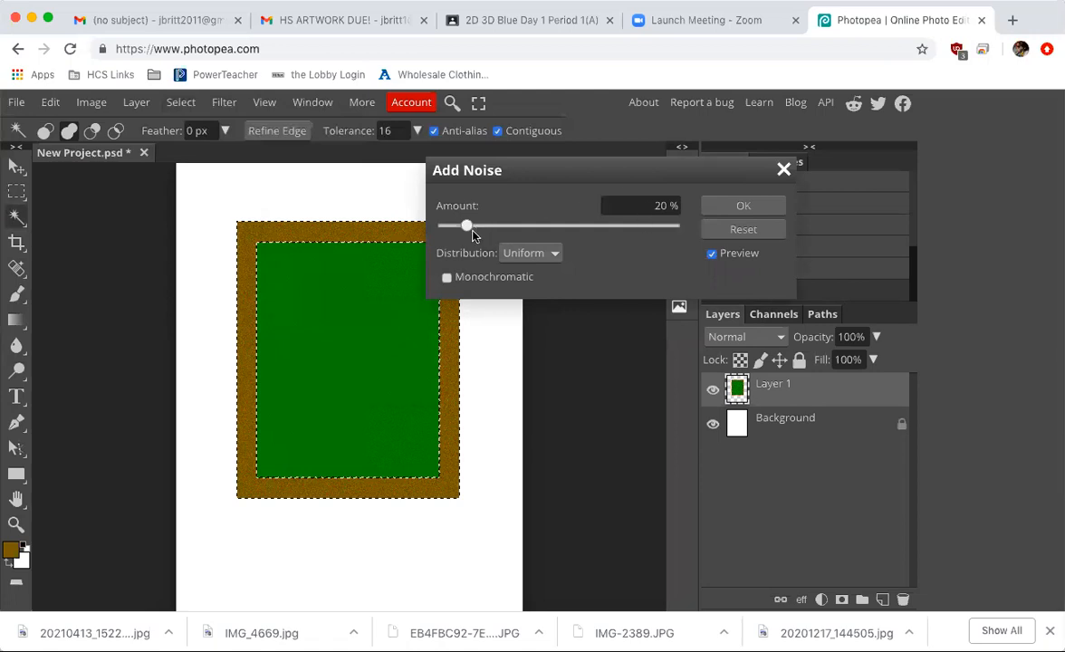
left_click(738, 207)
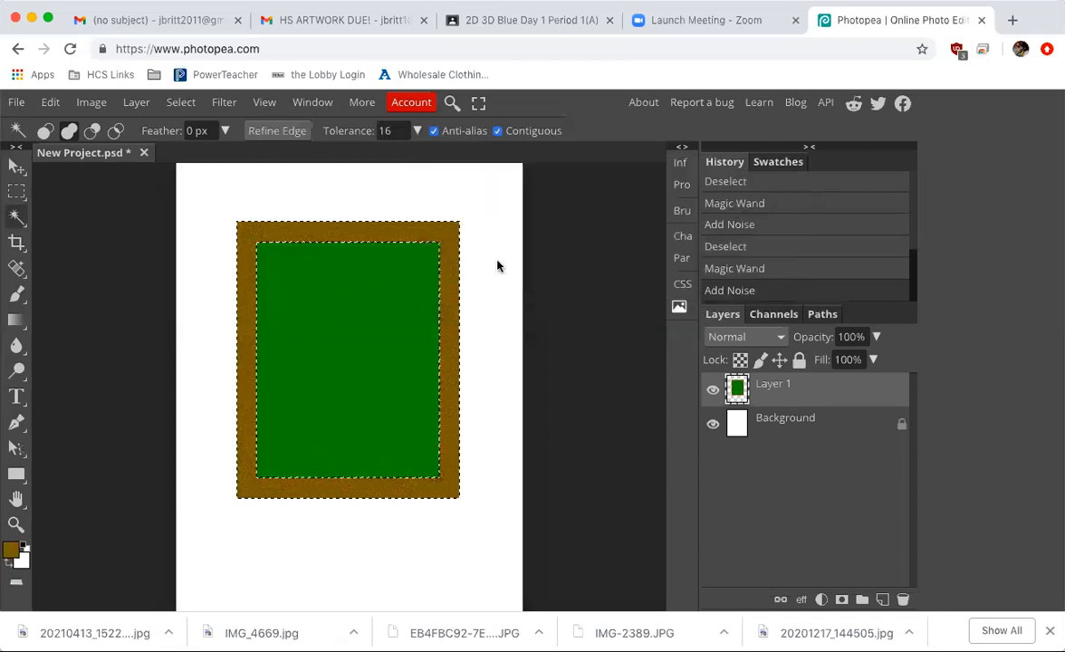
Step: Apply a Motion Blur with an increased distance and a roughly vertical angle to the selected brown frame, and clear the selection
scroll(497, 266, "up", 4)
scroll(497, 265, "up", 2)
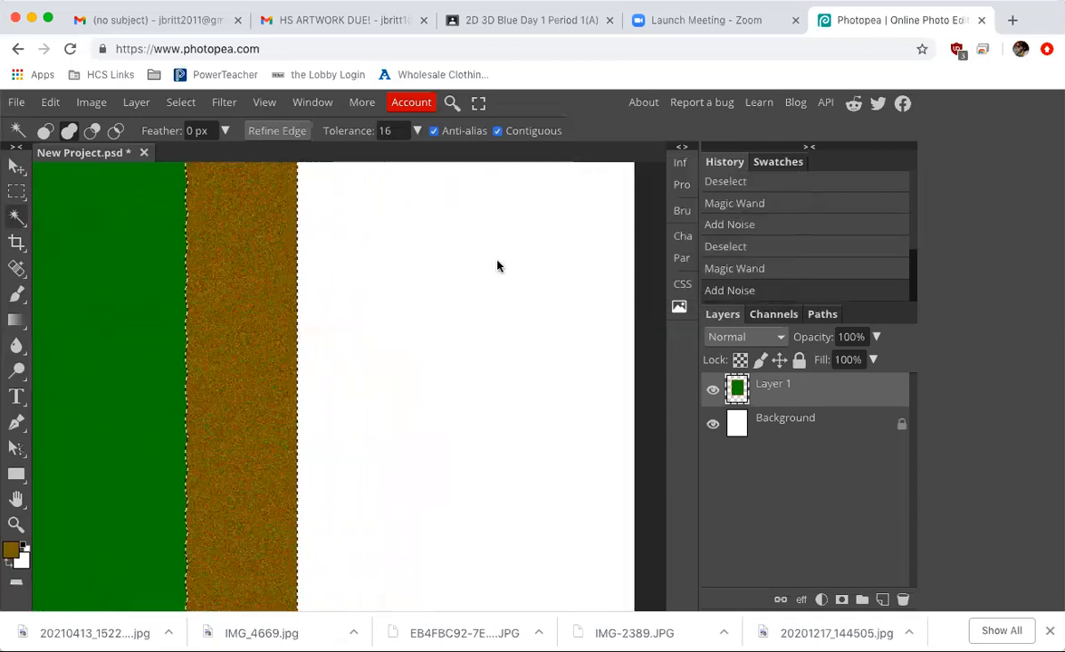
scroll(349, 358, "left", 3)
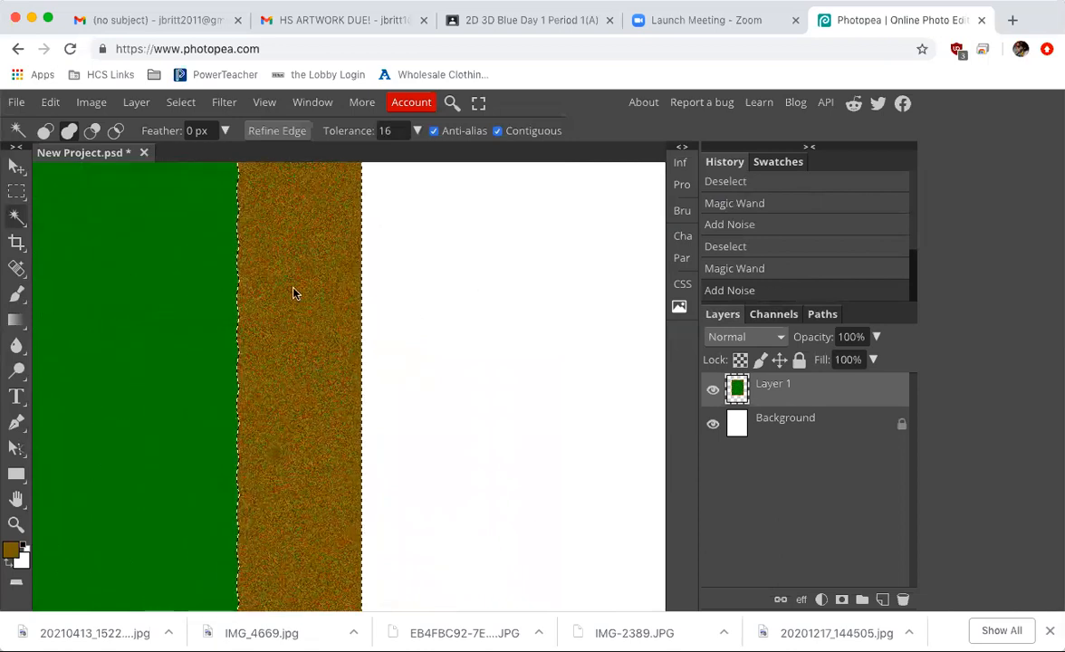
scroll(270, 386, "down", 5)
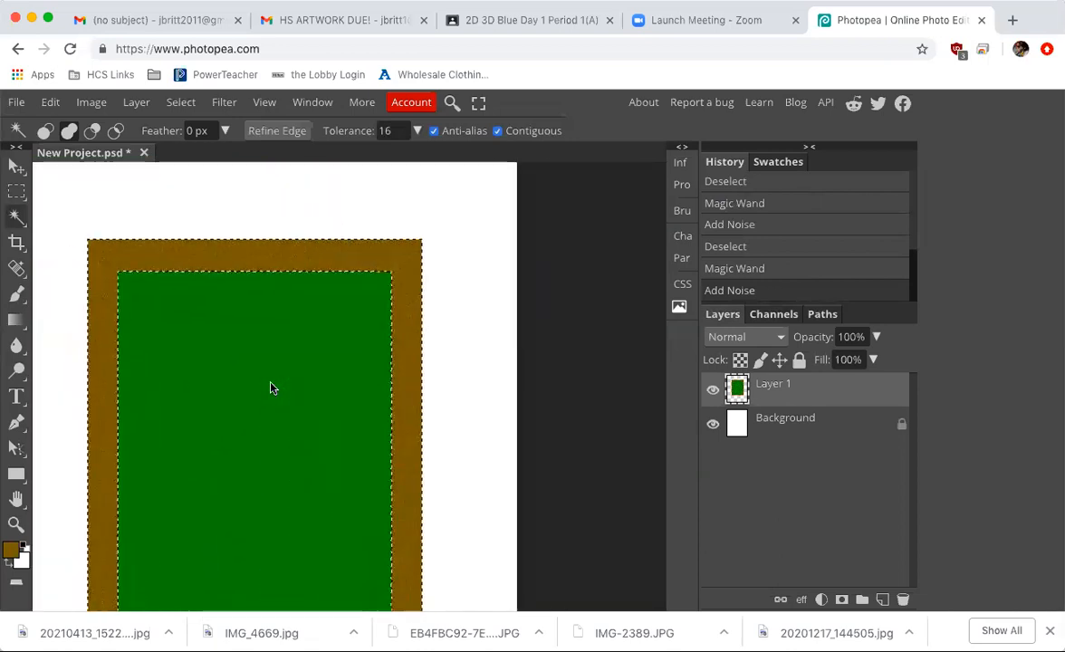
scroll(270, 386, "down", 3)
scroll(270, 387, "up", 3)
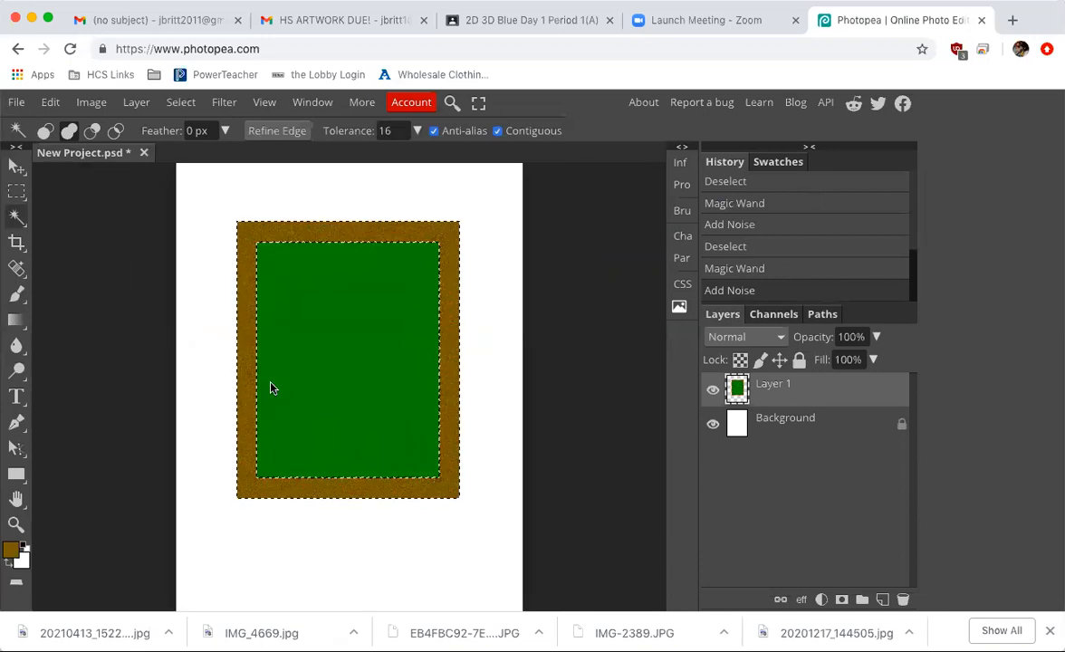
scroll(270, 384, "down", 3)
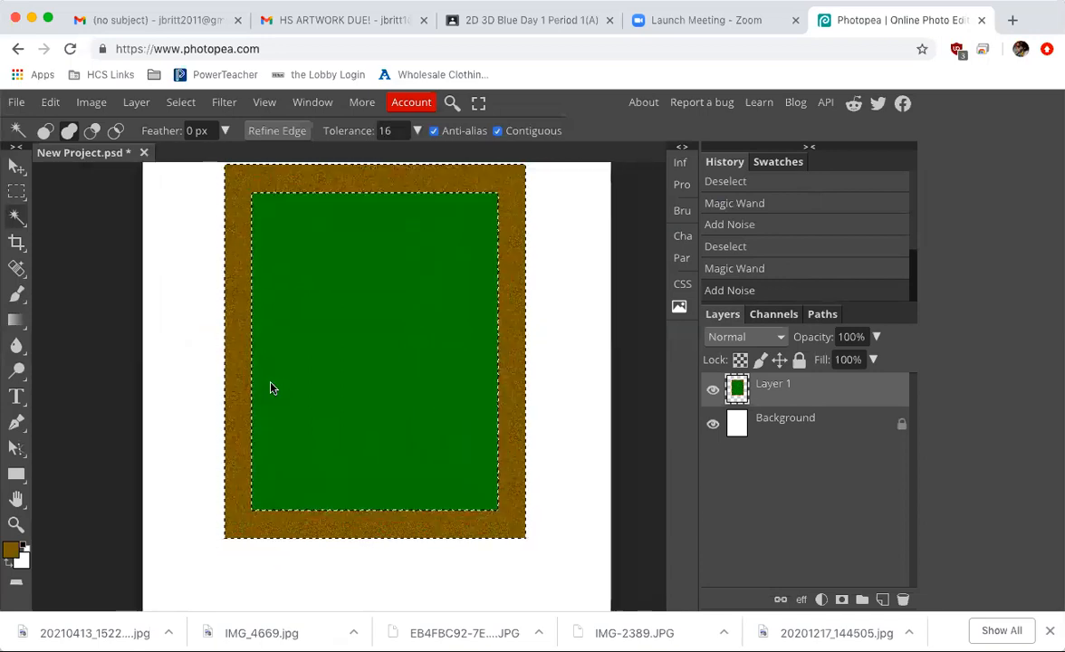
left_click(224, 102)
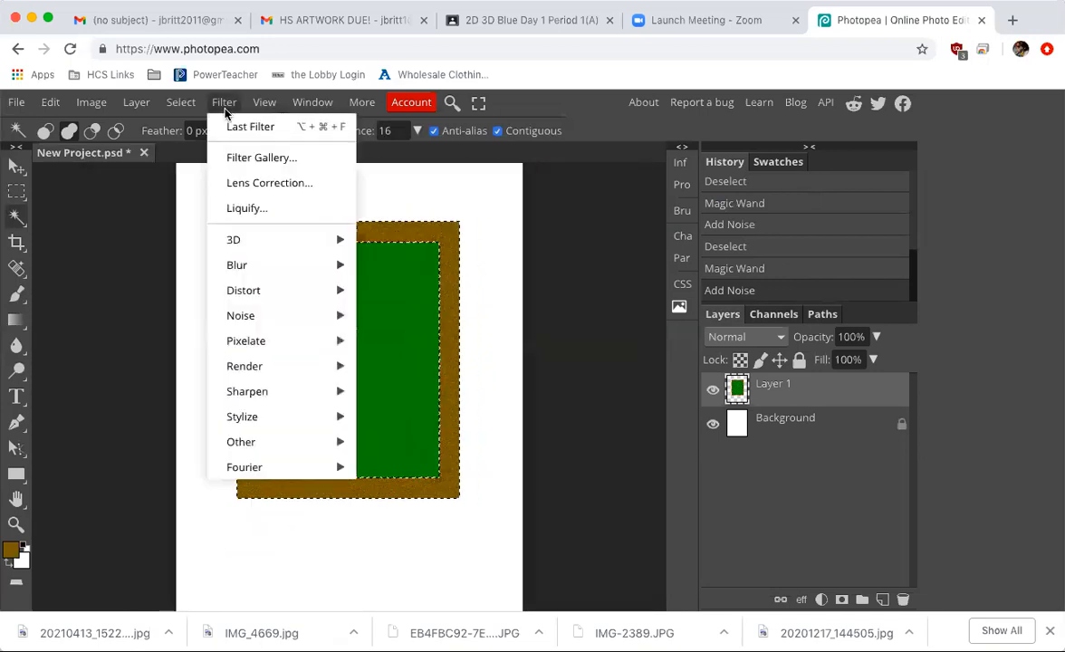
mouse_move(316, 264)
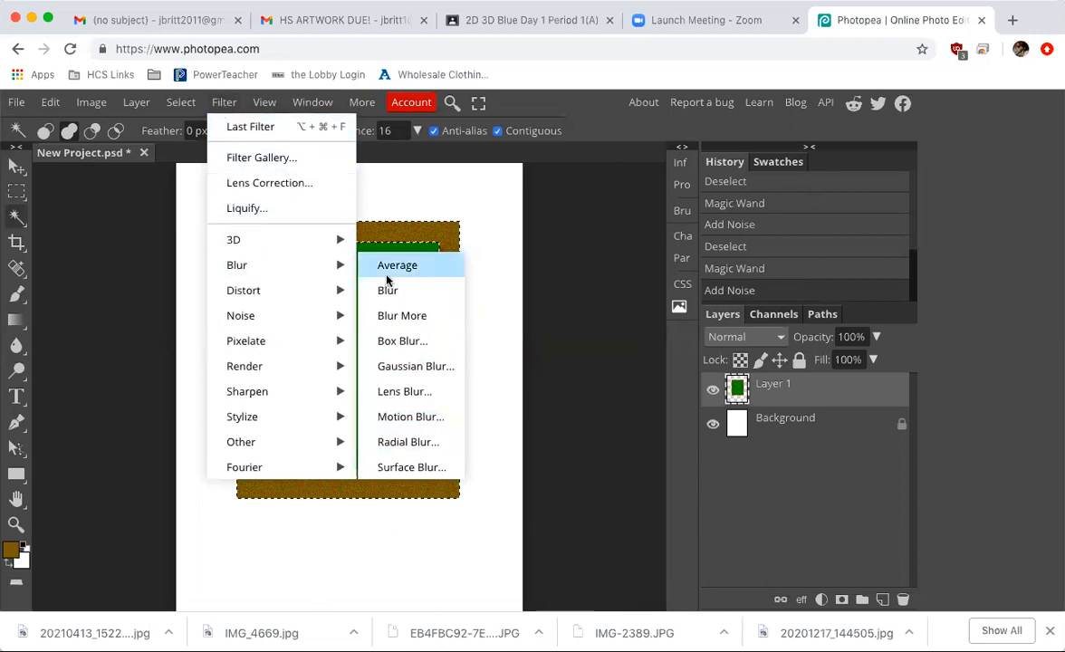
left_click(436, 417)
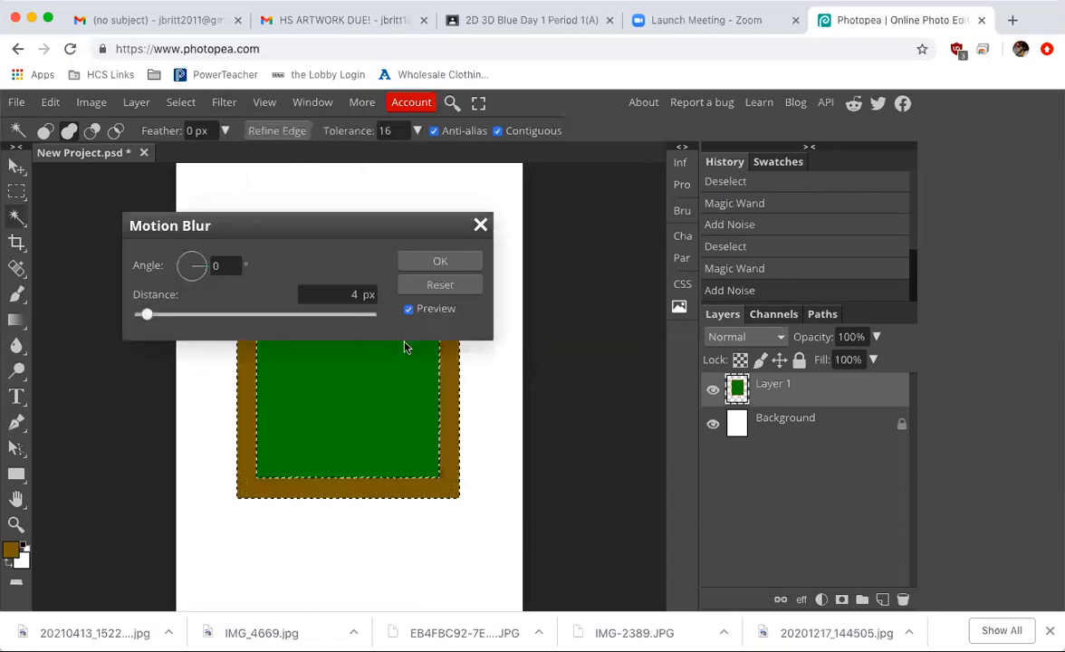
left_click_drag(142, 314, 194, 314)
left_click_drag(201, 272, 188, 243)
left_click(438, 261)
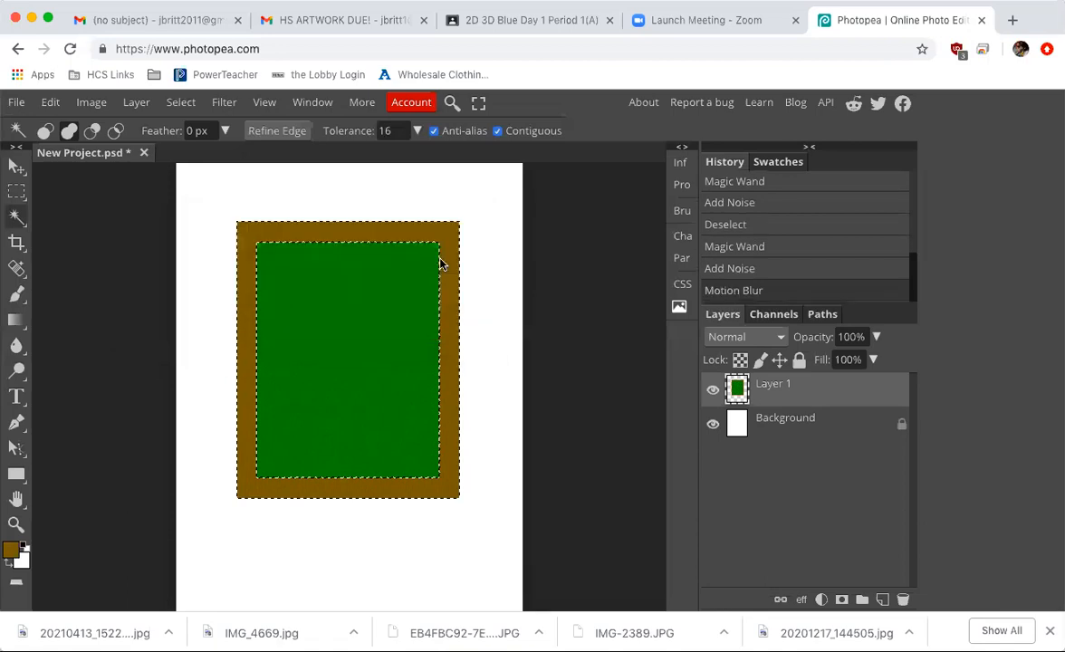
left_click(180, 102)
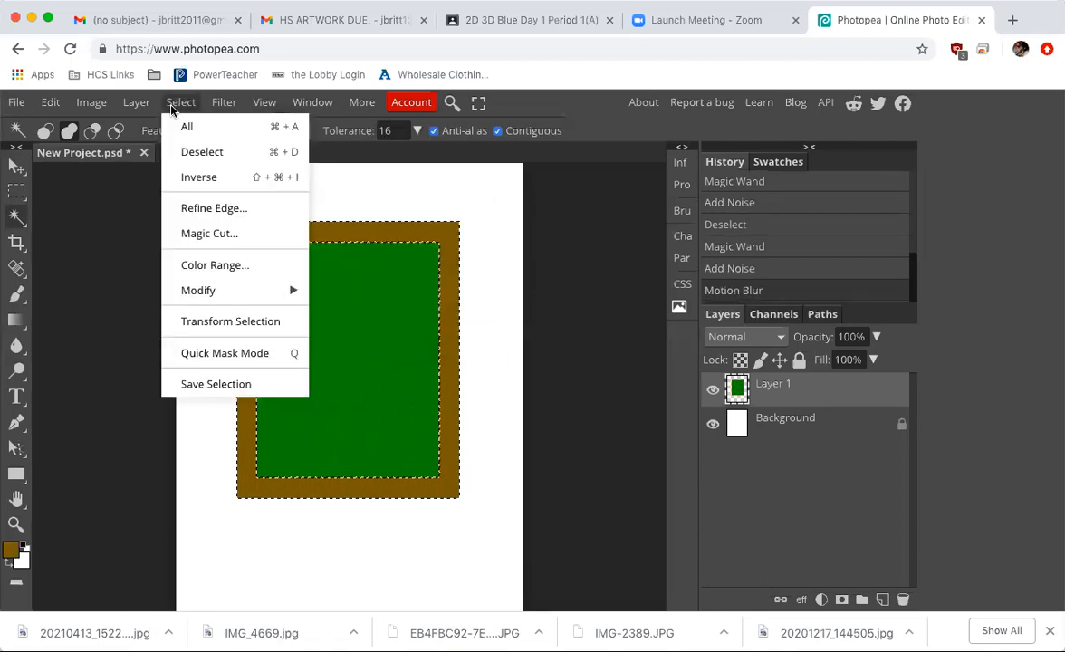
left_click(194, 153)
Step: Examine the blurred frame's texture and its inner and outer edges around the green board
scroll(279, 235, "up", 5)
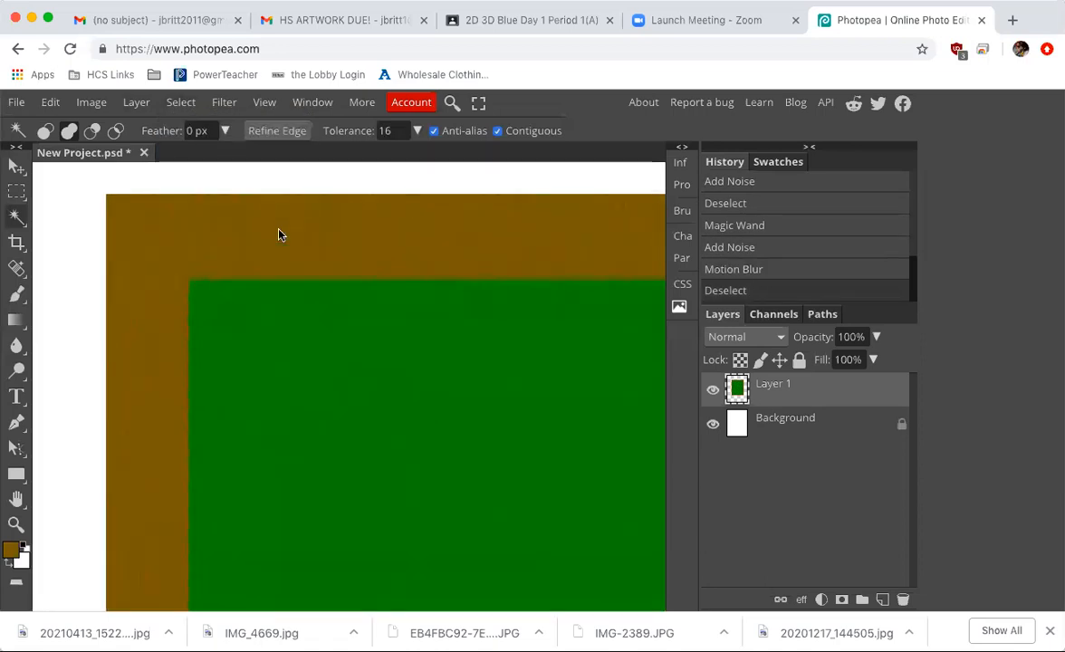
scroll(279, 234, "down", 4)
scroll(279, 235, "right", 1)
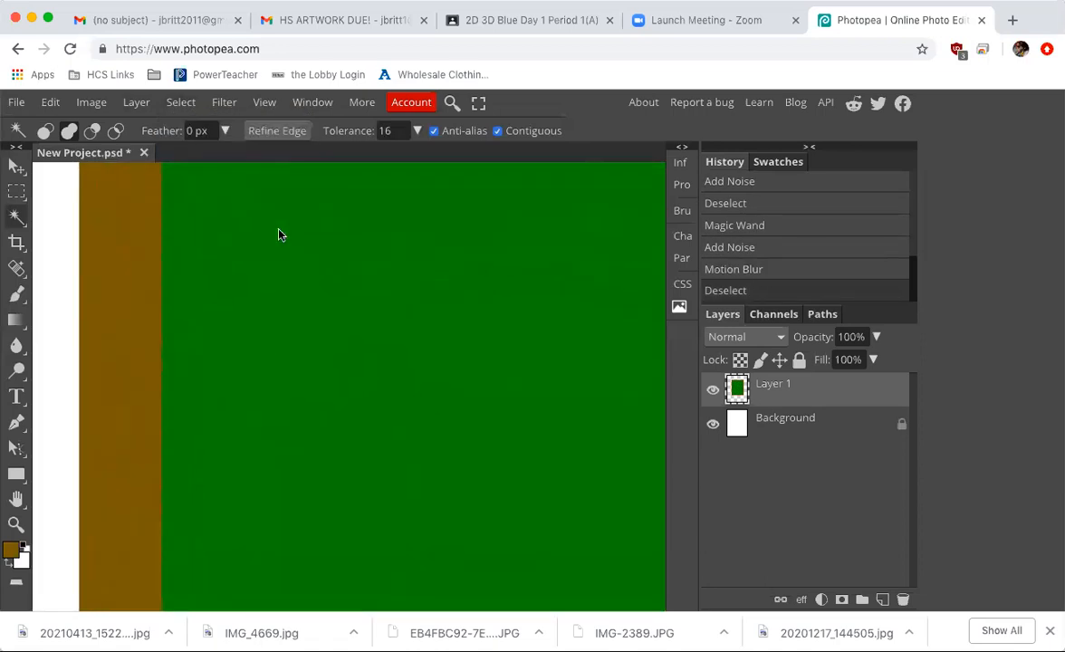
scroll(279, 234, "right", 2)
scroll(279, 235, "left", 2)
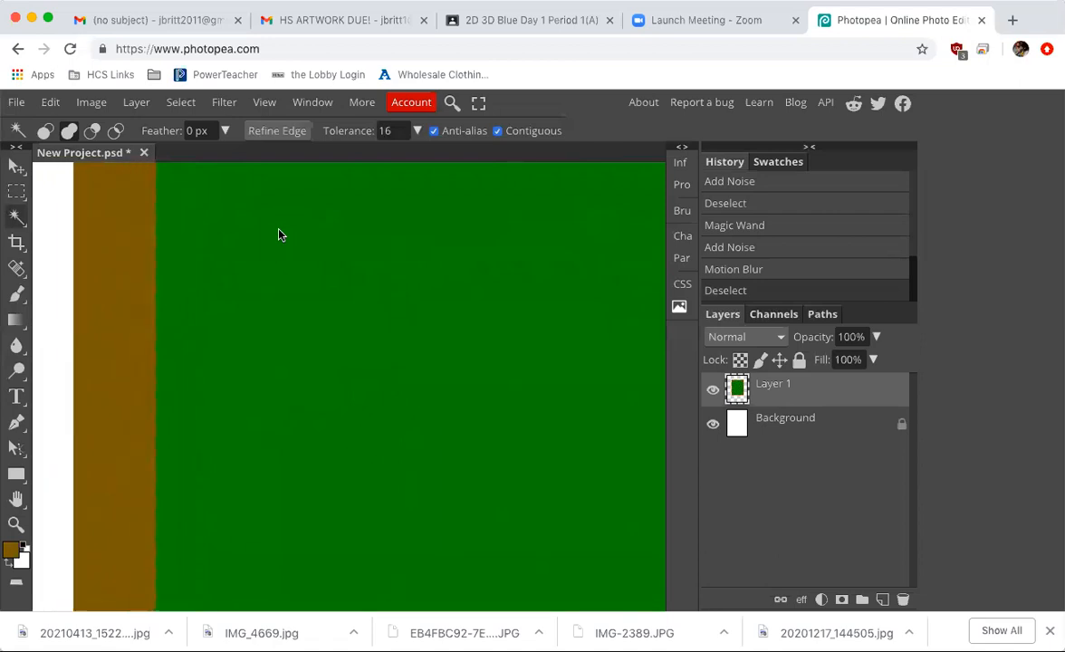
scroll(279, 234, "down", 3)
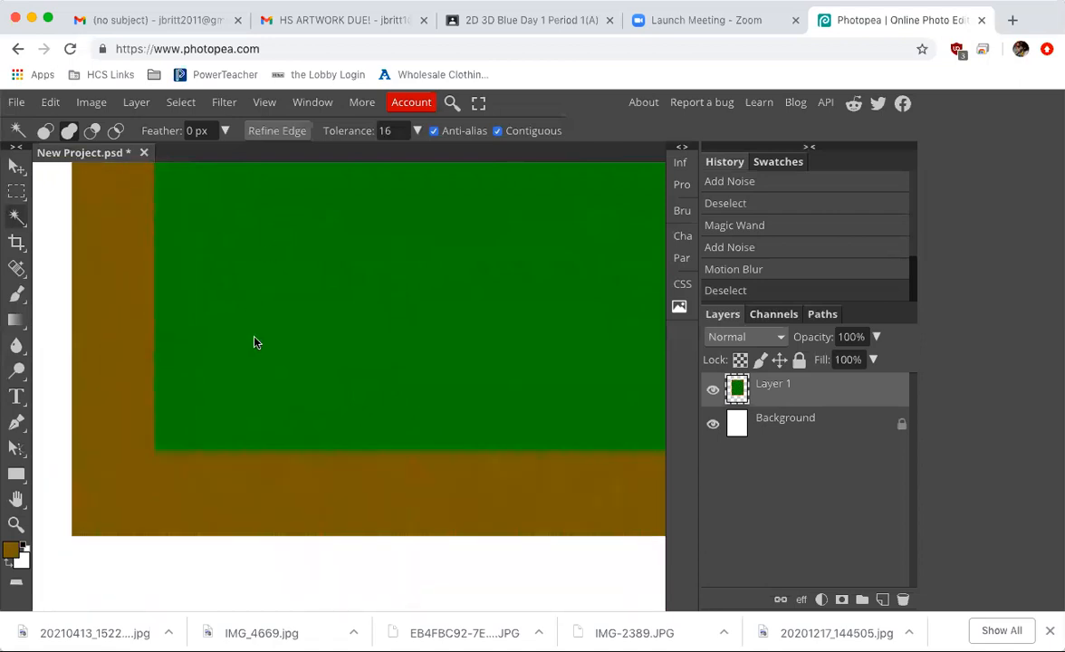
scroll(255, 343, "right", 5)
scroll(254, 342, "up", 3)
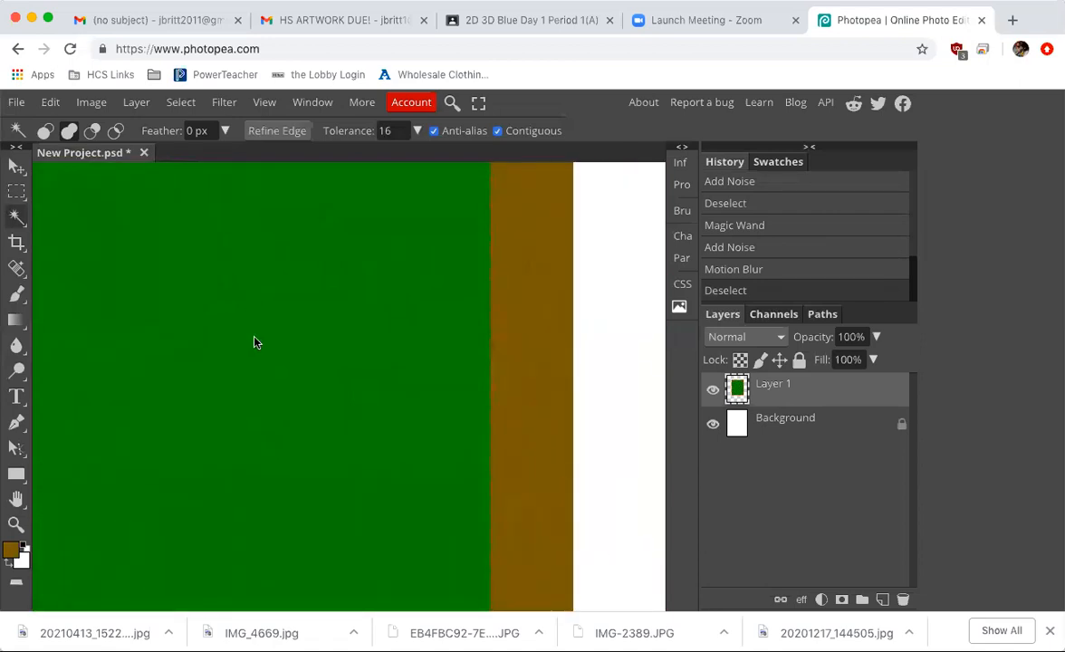
scroll(255, 342, "up", 3)
scroll(255, 342, "left", 2)
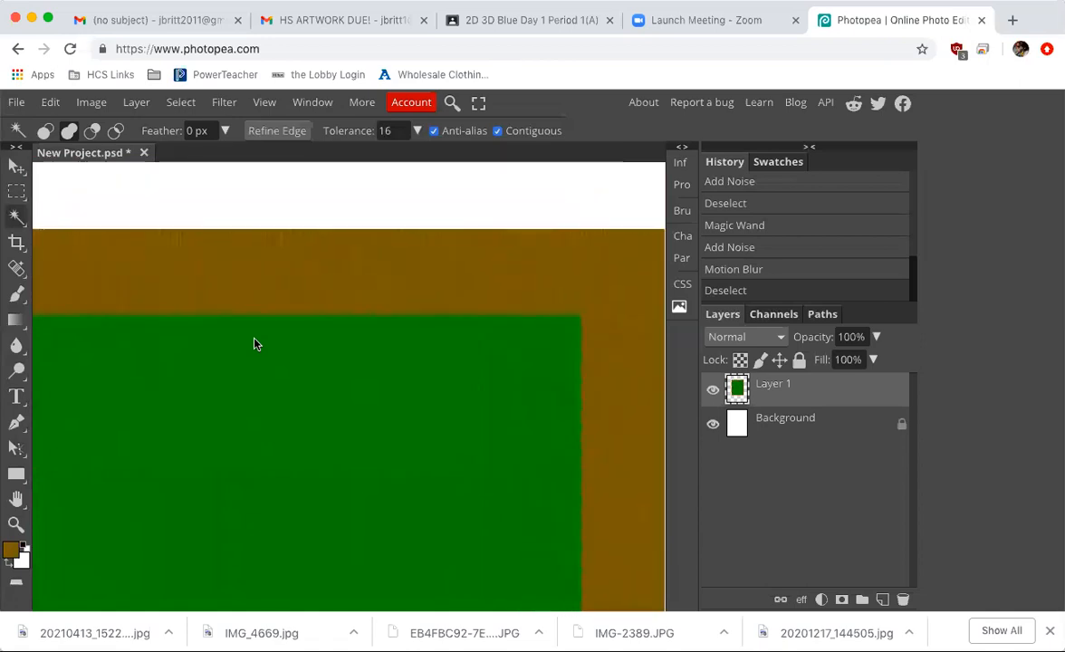
scroll(254, 343, "down", 2)
scroll(254, 343, "down", 3)
scroll(255, 343, "left", 3)
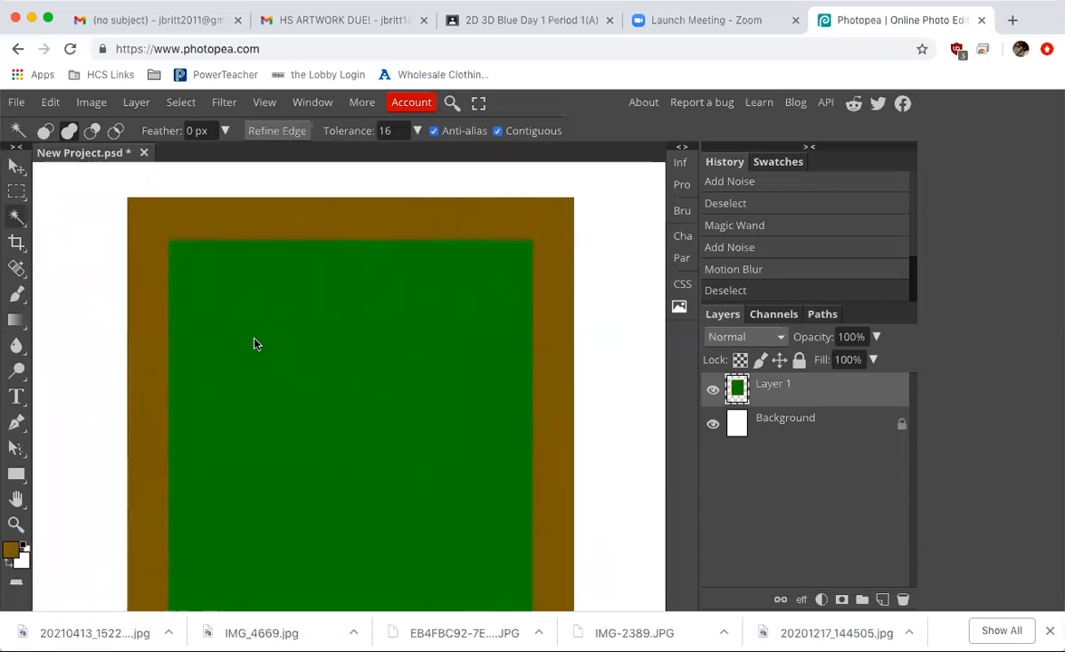
scroll(255, 347, "down", 2)
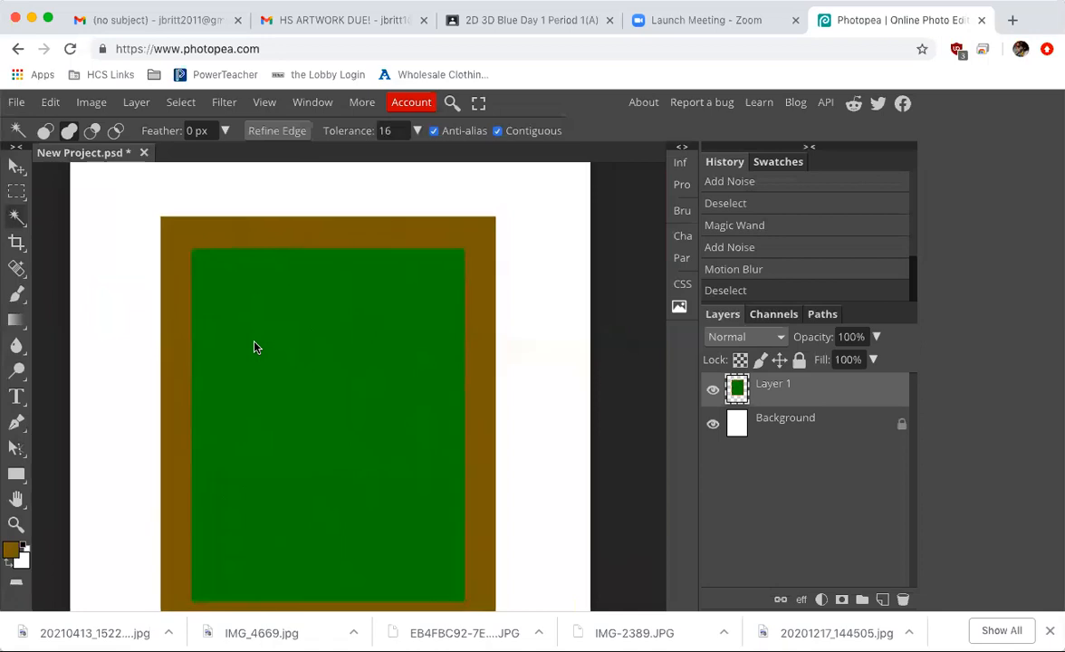
scroll(254, 347, "down", 2)
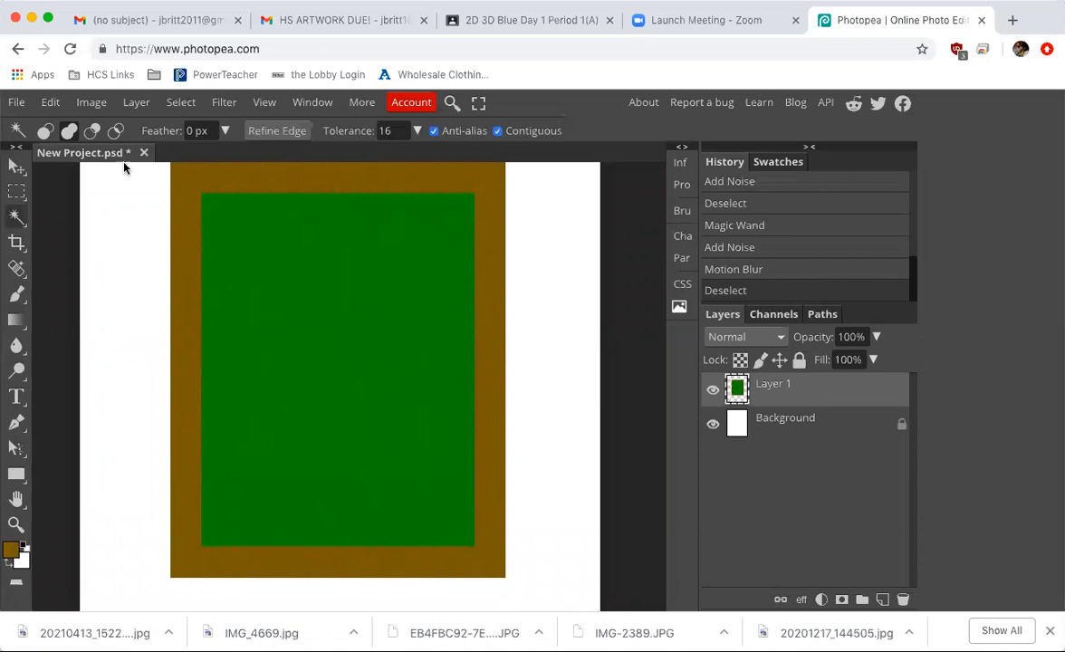
Step: Reset the foreground colour to black and stamp six round brush dots on the green area's four corners and the midpoints of its long sides
left_click(25, 548)
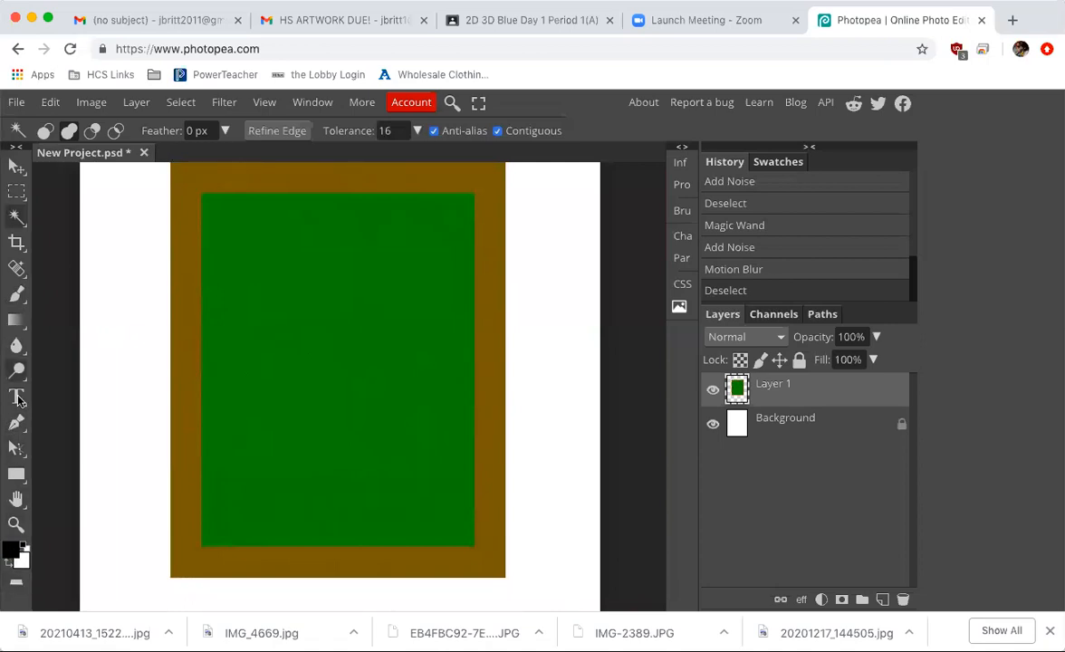
left_click(16, 294)
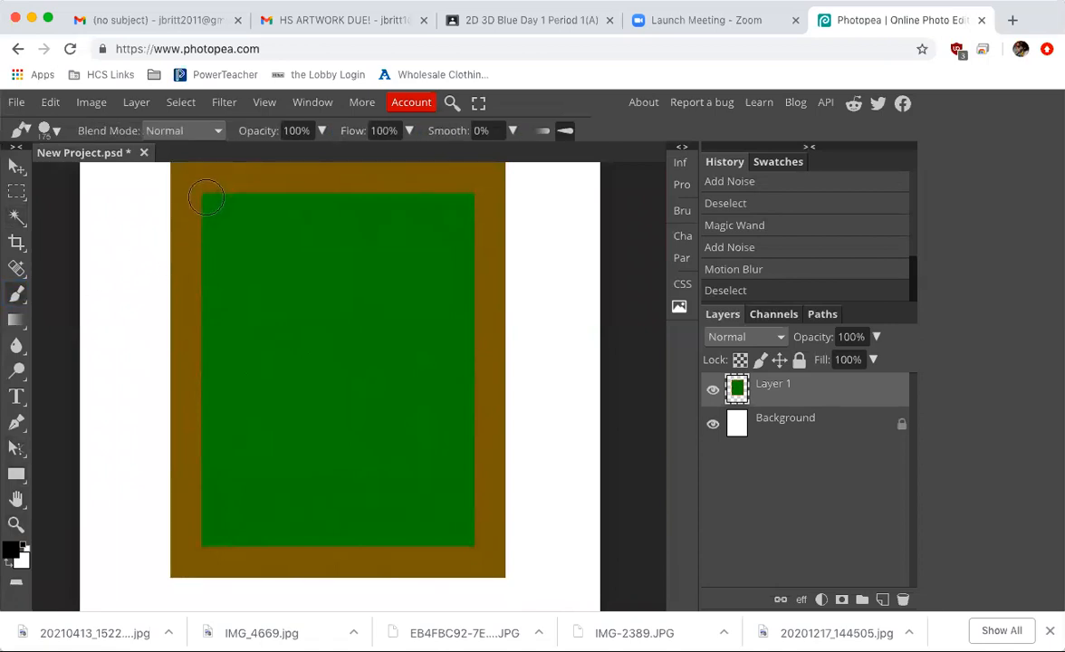
left_click(206, 198)
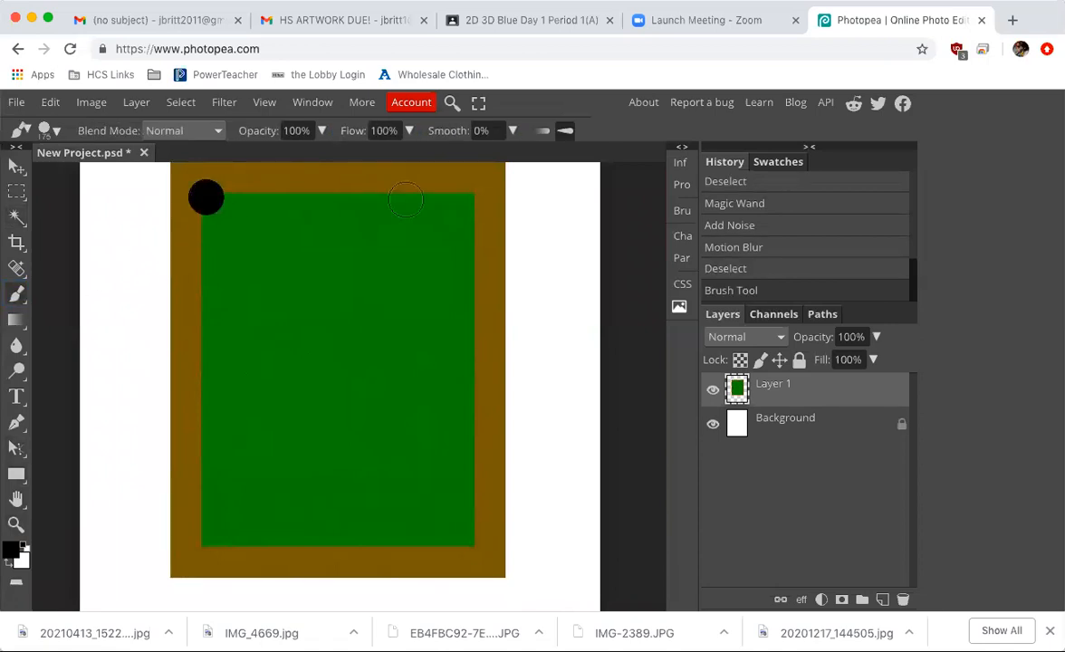
left_click(469, 198)
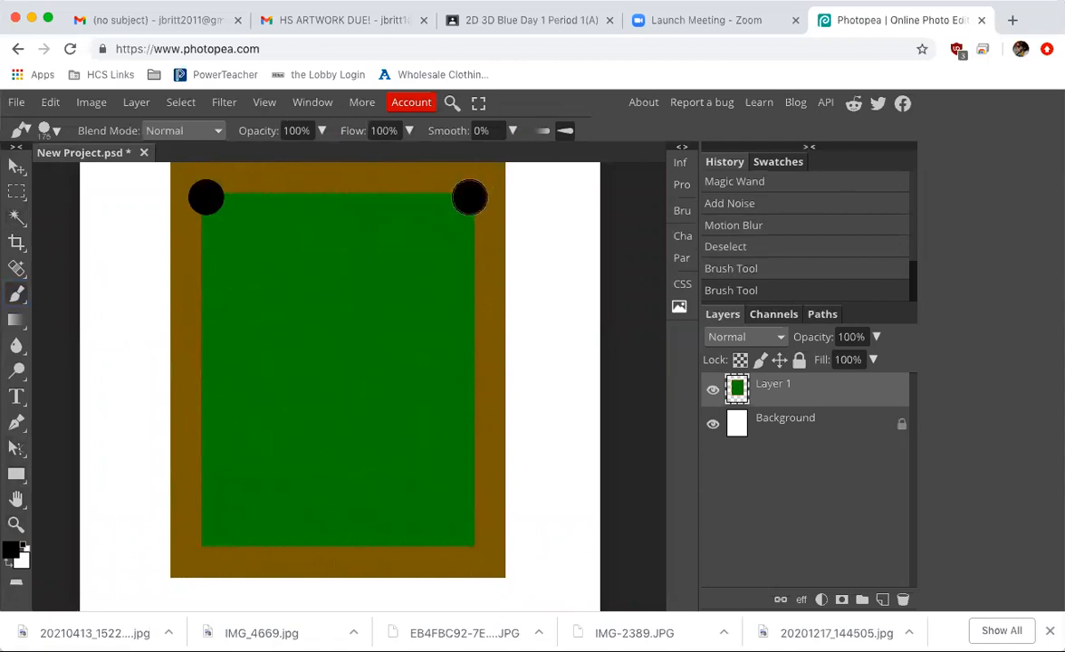
left_click(201, 546)
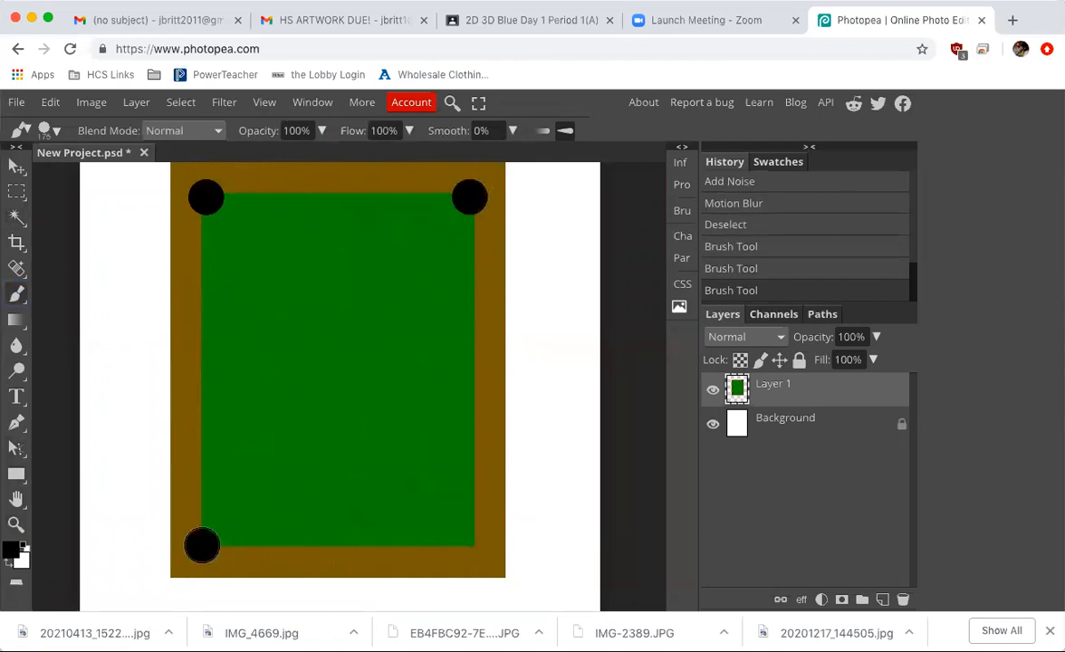
left_click(470, 547)
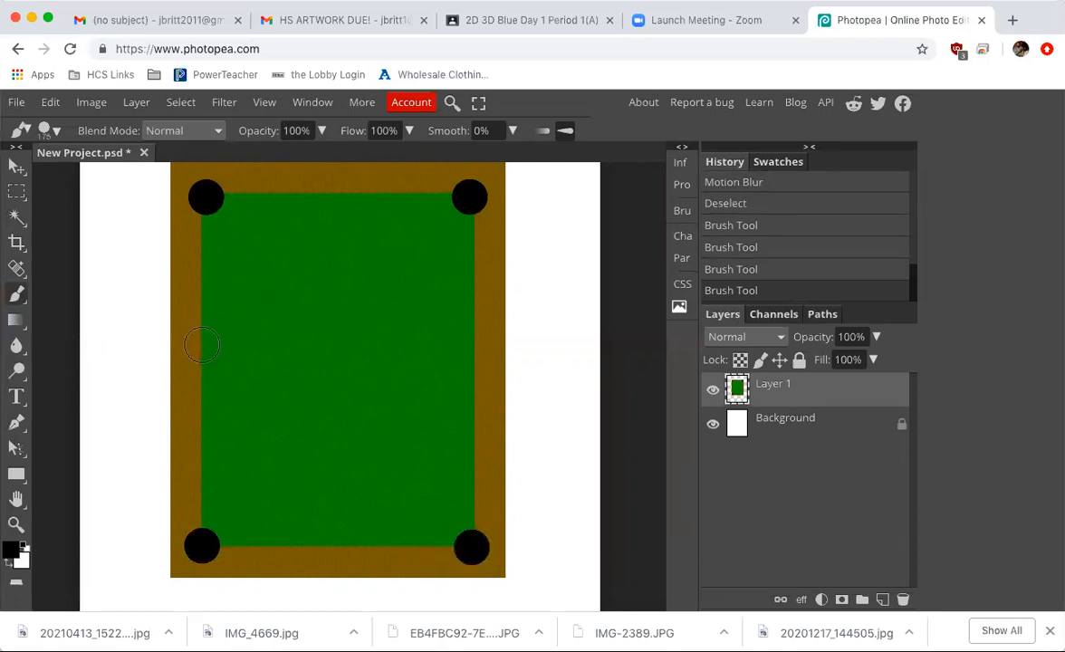
left_click(202, 344)
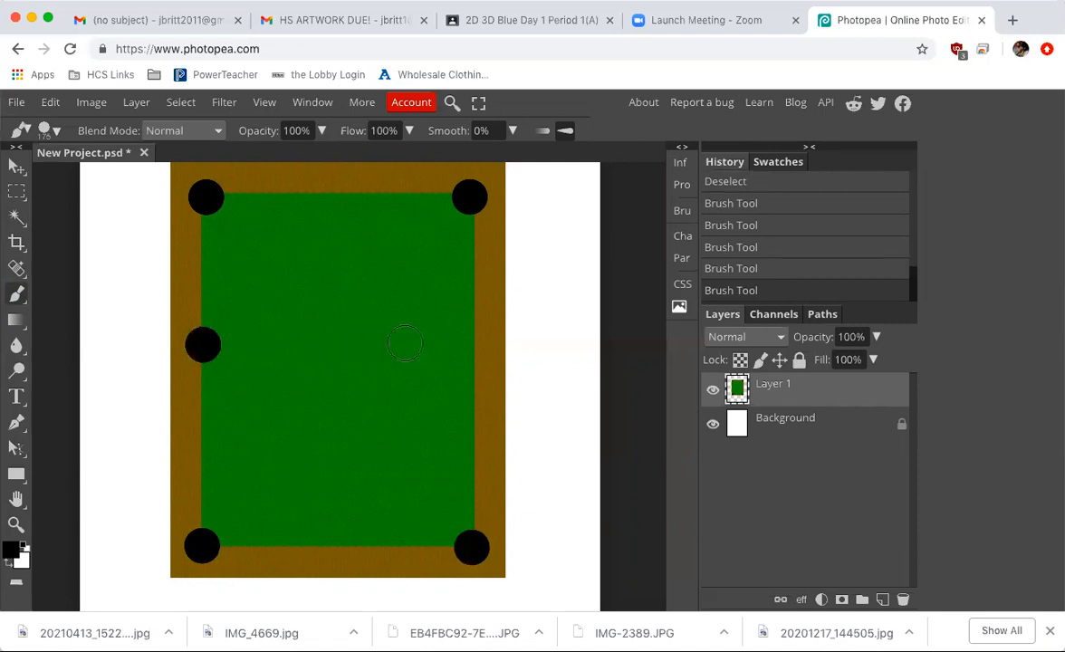
left_click(475, 344)
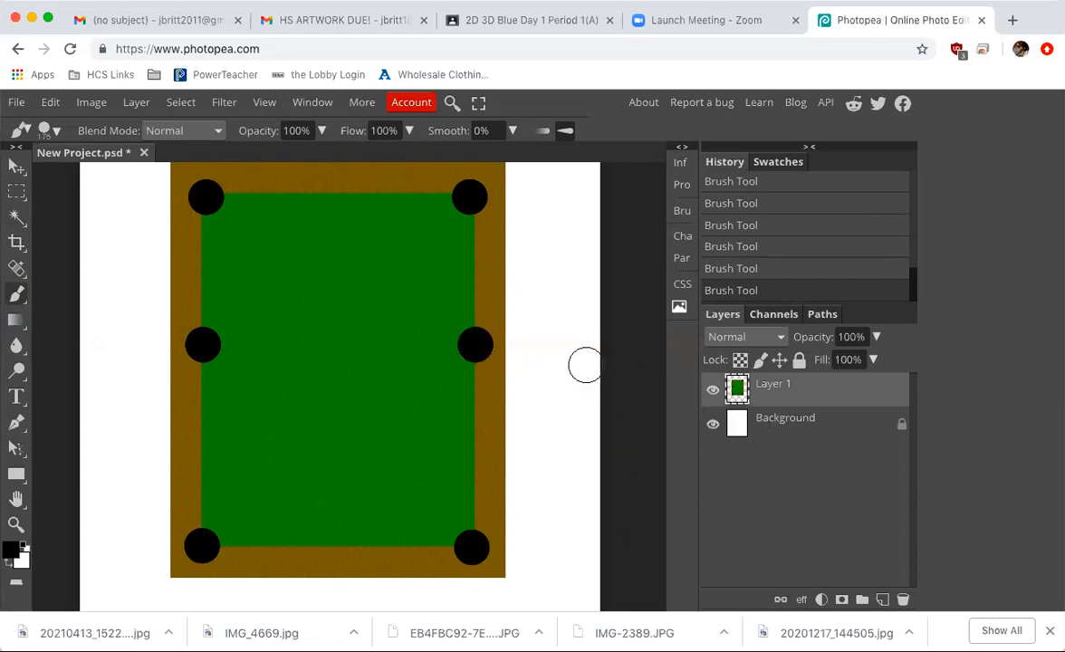
key("super+minus")
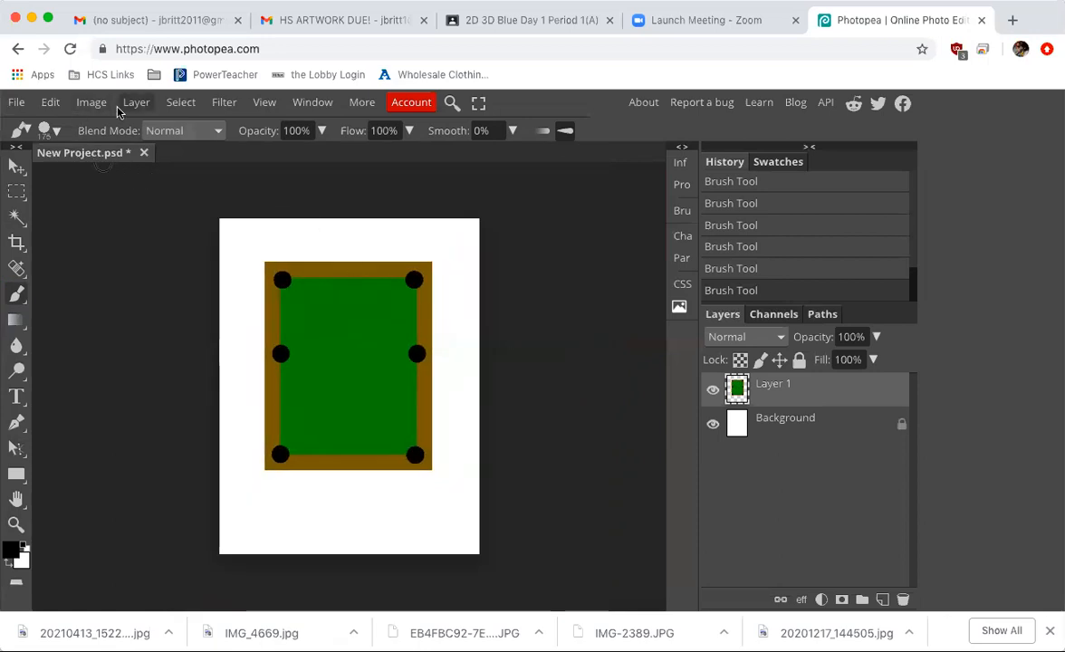
Step: Select the pool table layer's pixels, apply a Perspective transform that widens the near edge just past the canvas sides, and clear the selection
right_click(744, 402)
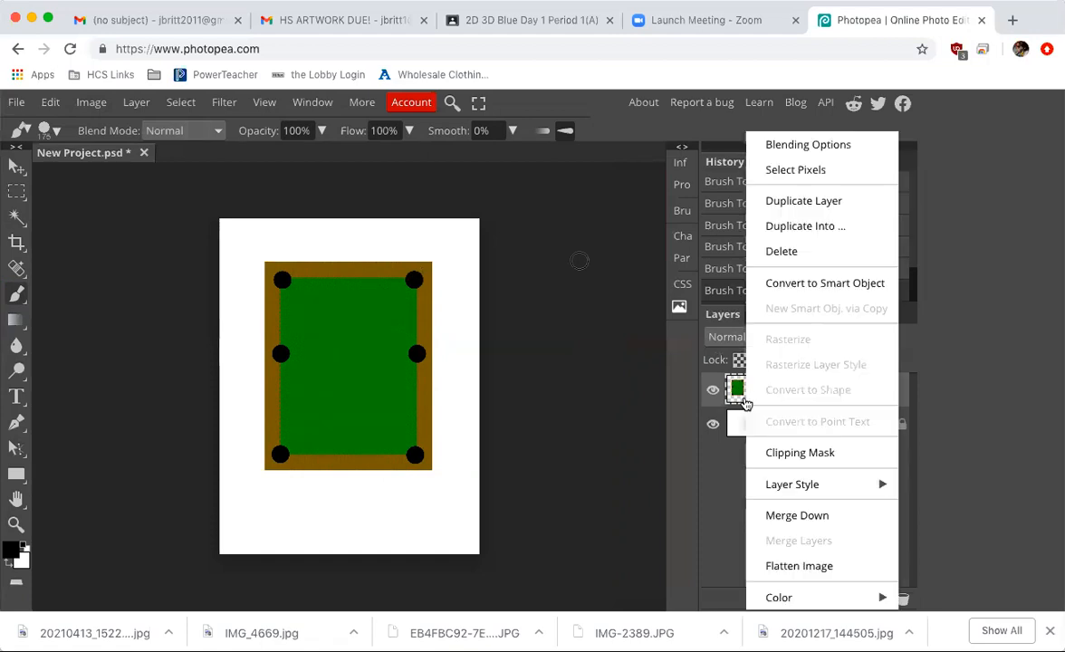
left_click(804, 172)
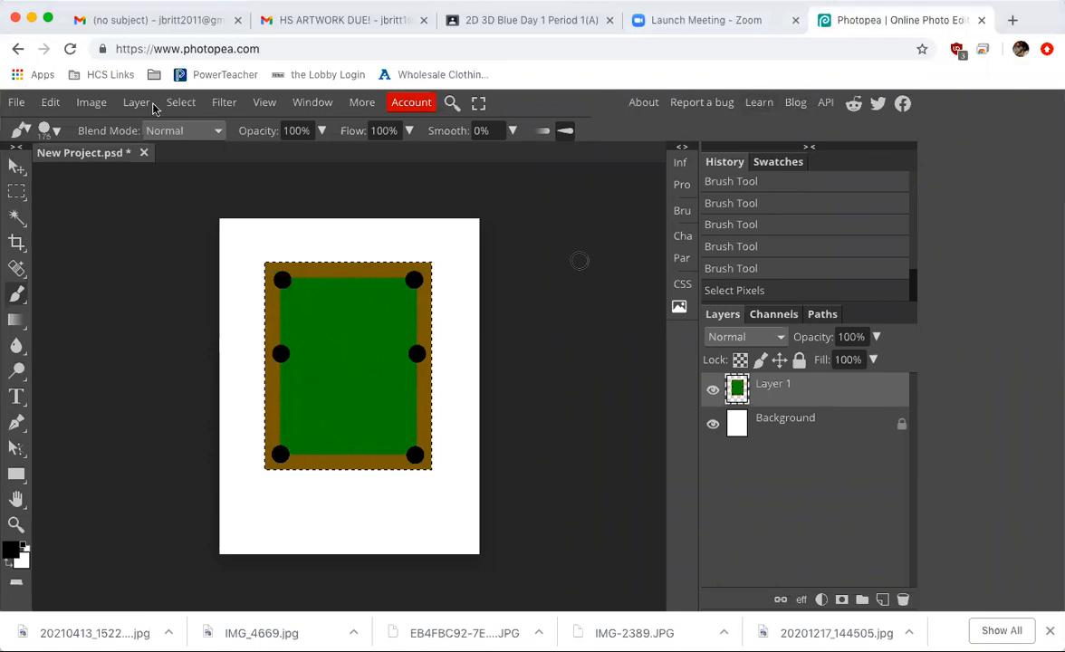
left_click(91, 105)
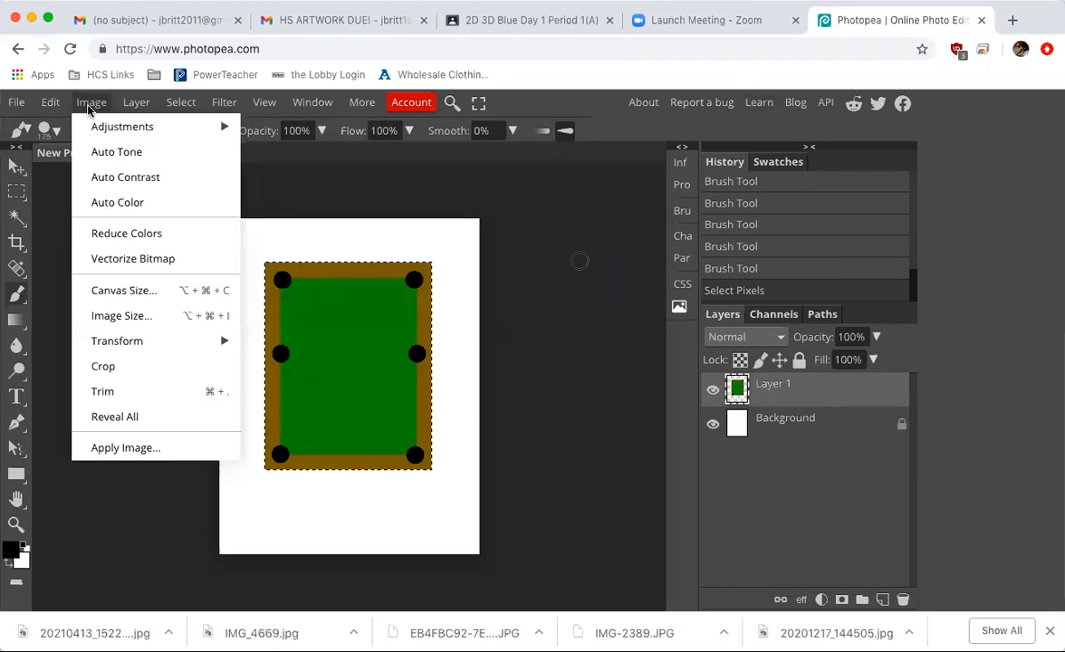
mouse_move(50, 103)
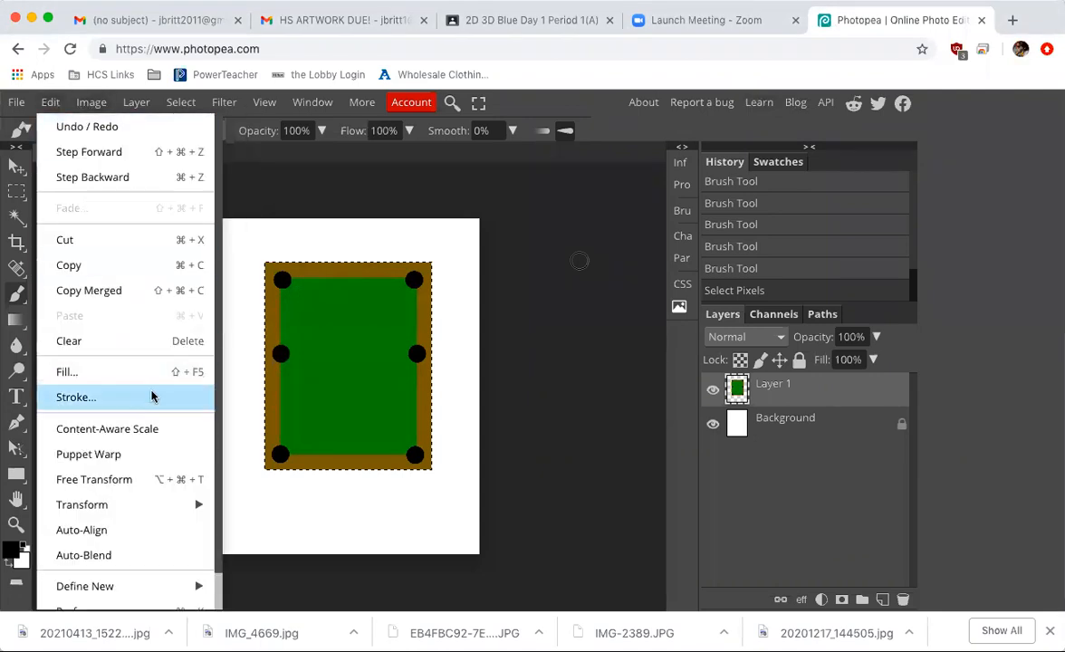
mouse_move(167, 508)
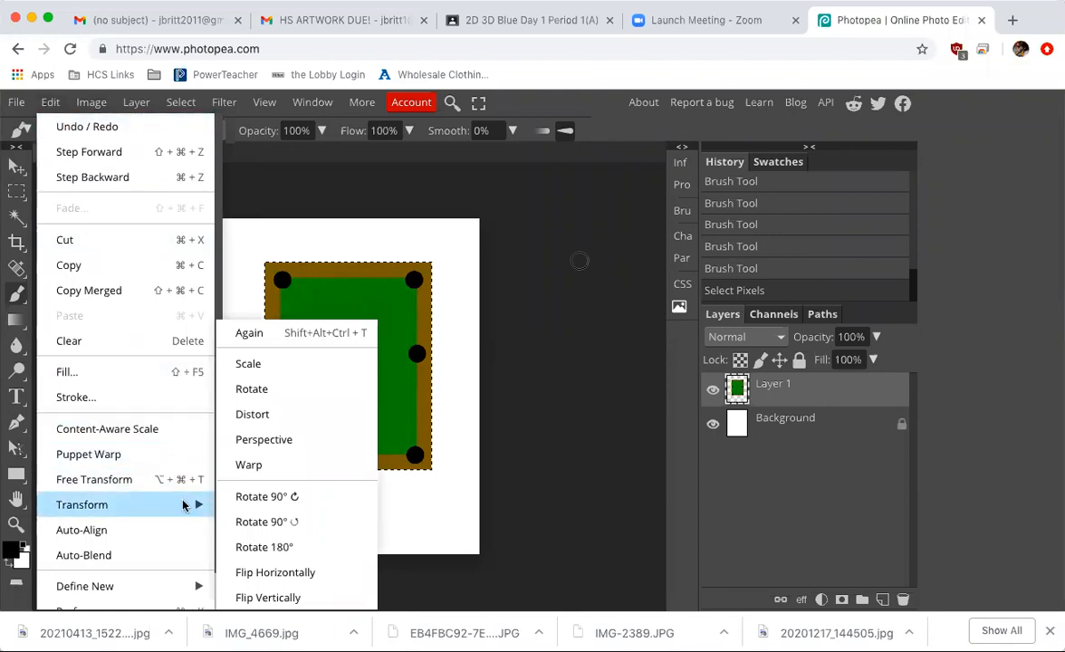
left_click(264, 440)
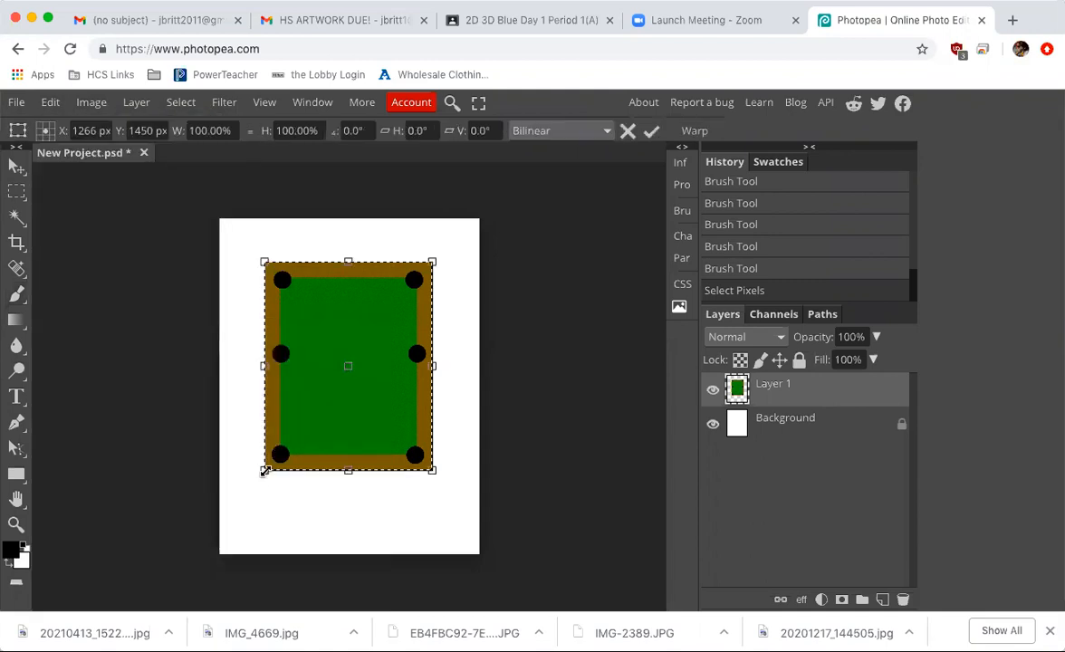
left_click_drag(264, 471, 204, 477)
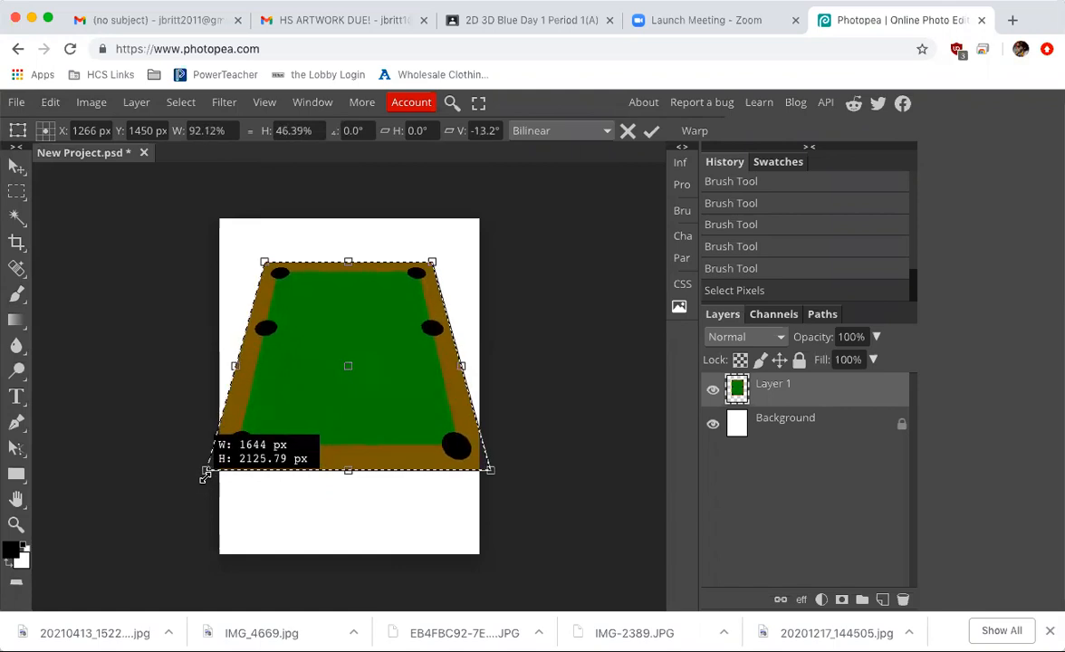
left_click_drag(204, 477, 204, 477)
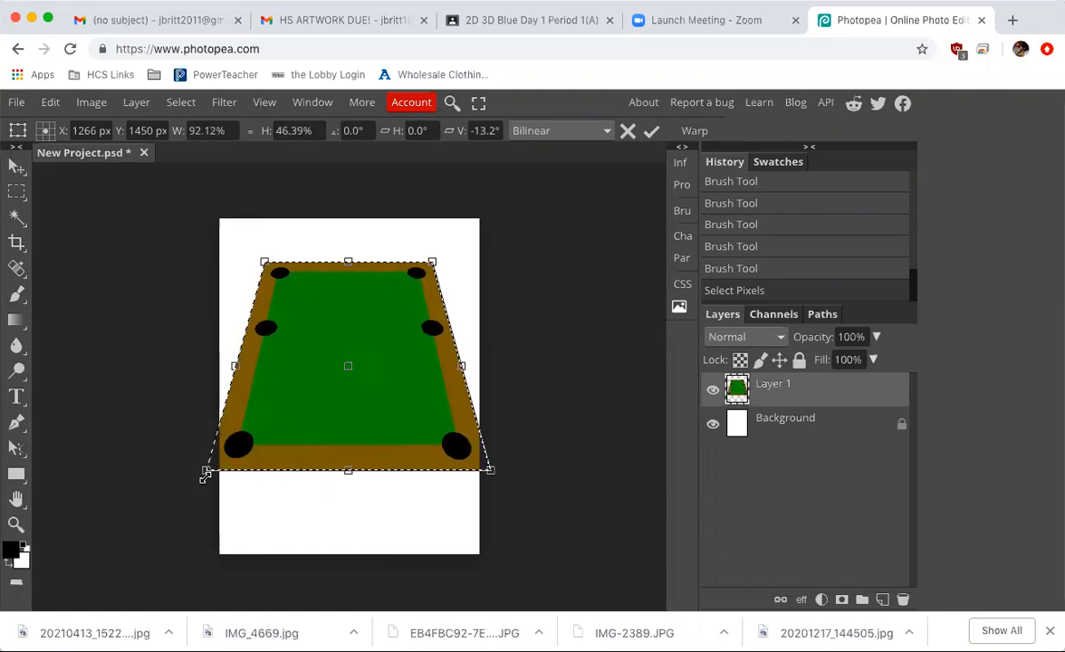
left_click(15, 169)
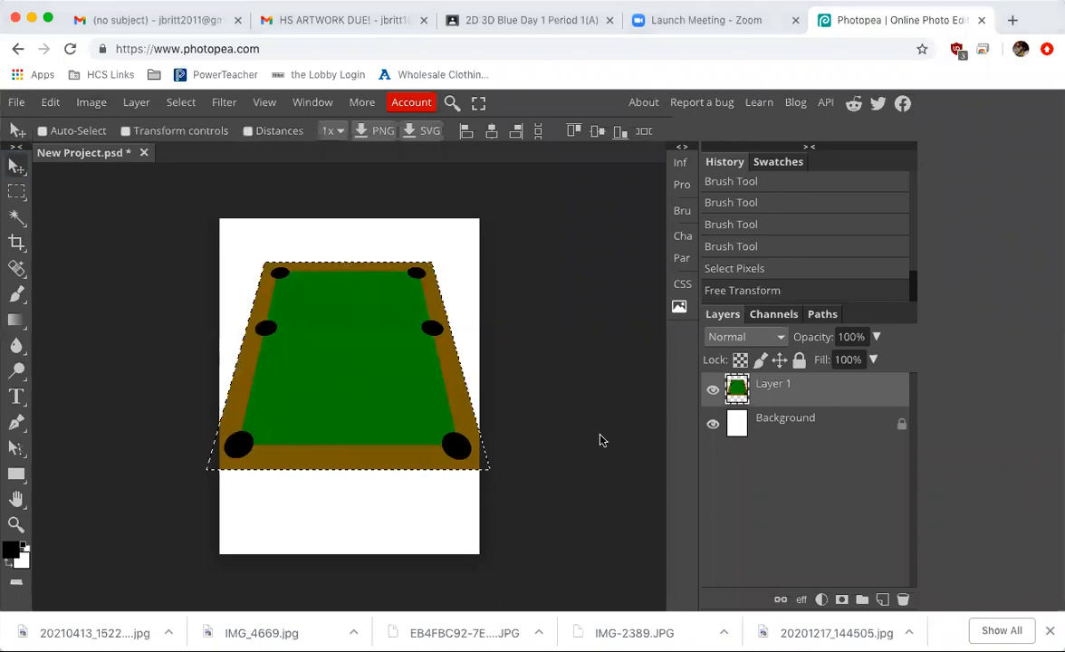
left_click(180, 102)
left_click(186, 151)
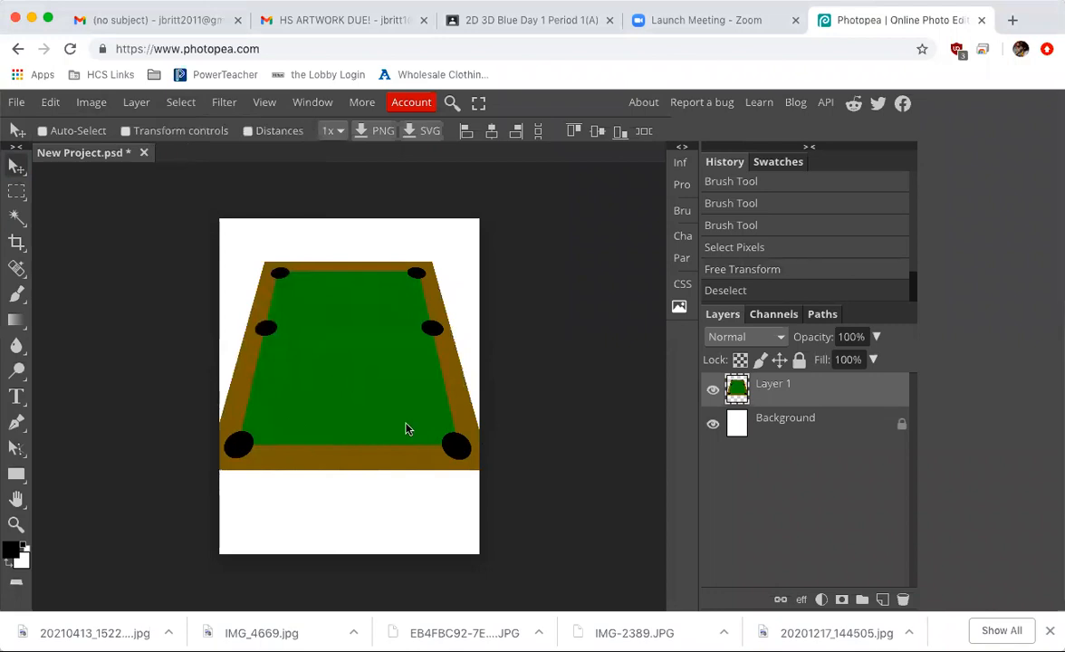
Step: Set the foreground colour to dark red 990514 and stamp a round brush dot as a ball on the felt's upper right area
scroll(406, 430, "up", 3)
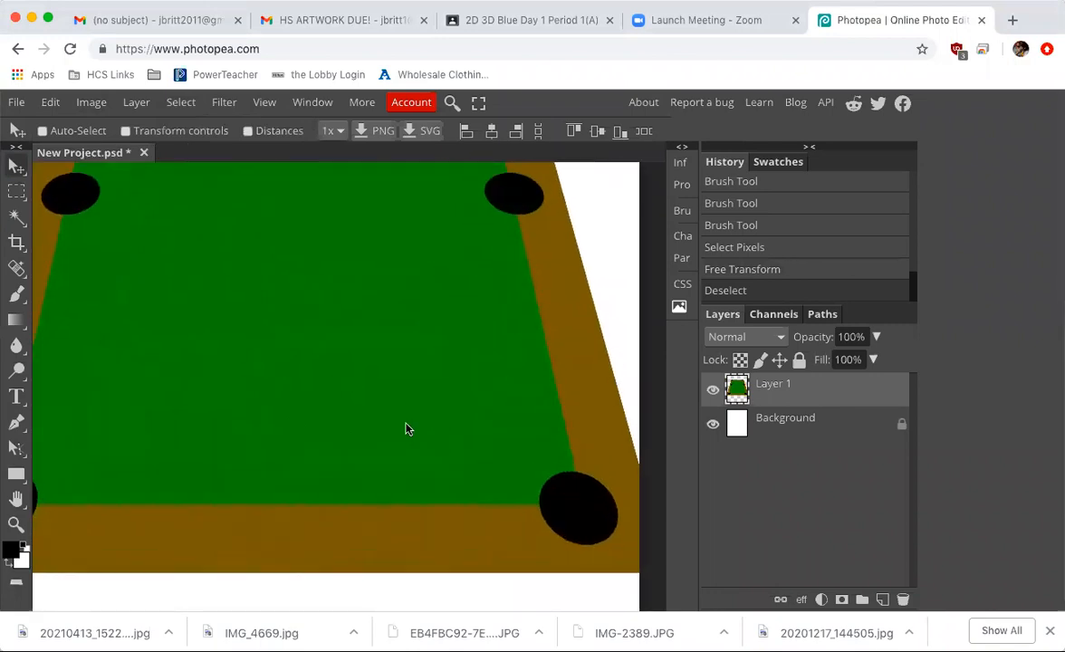
scroll(406, 429, "down", 3)
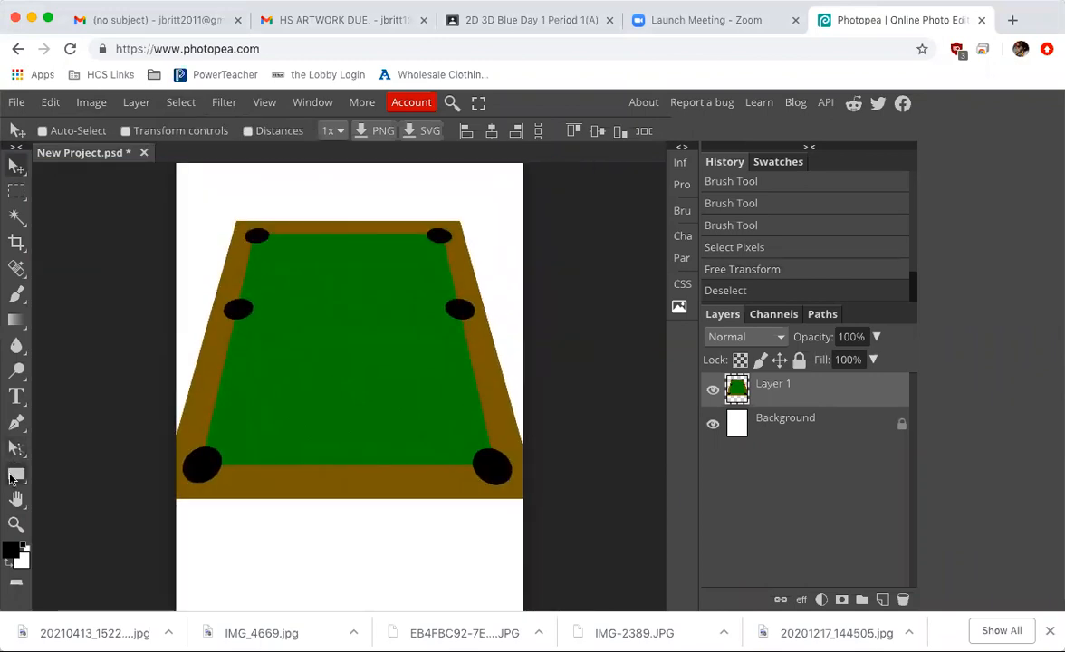
left_click(12, 554)
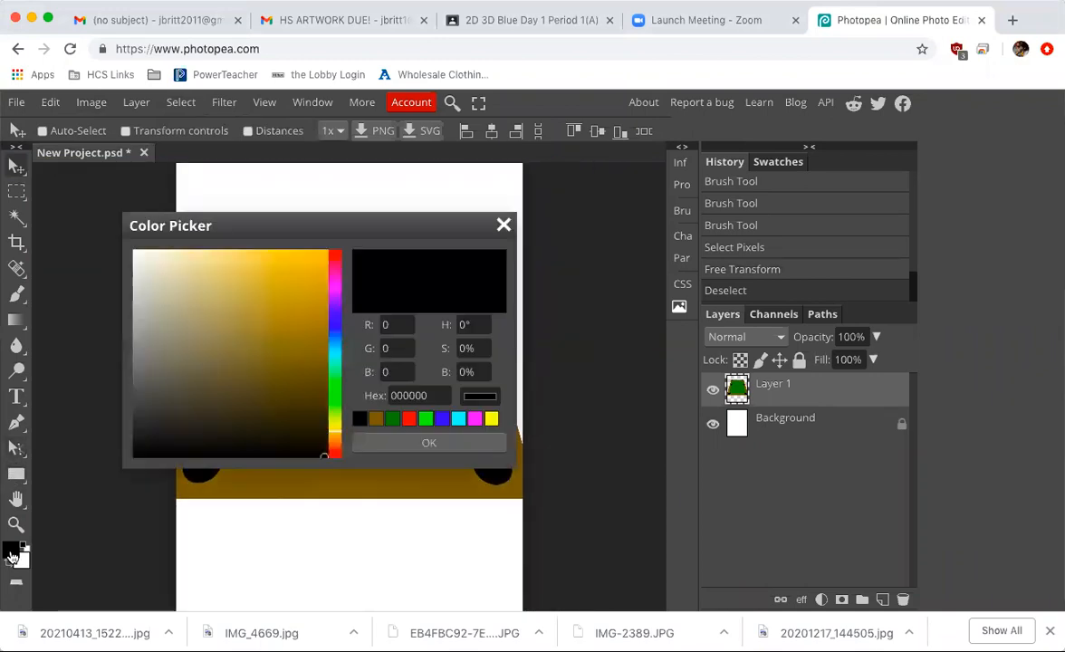
left_click(333, 263)
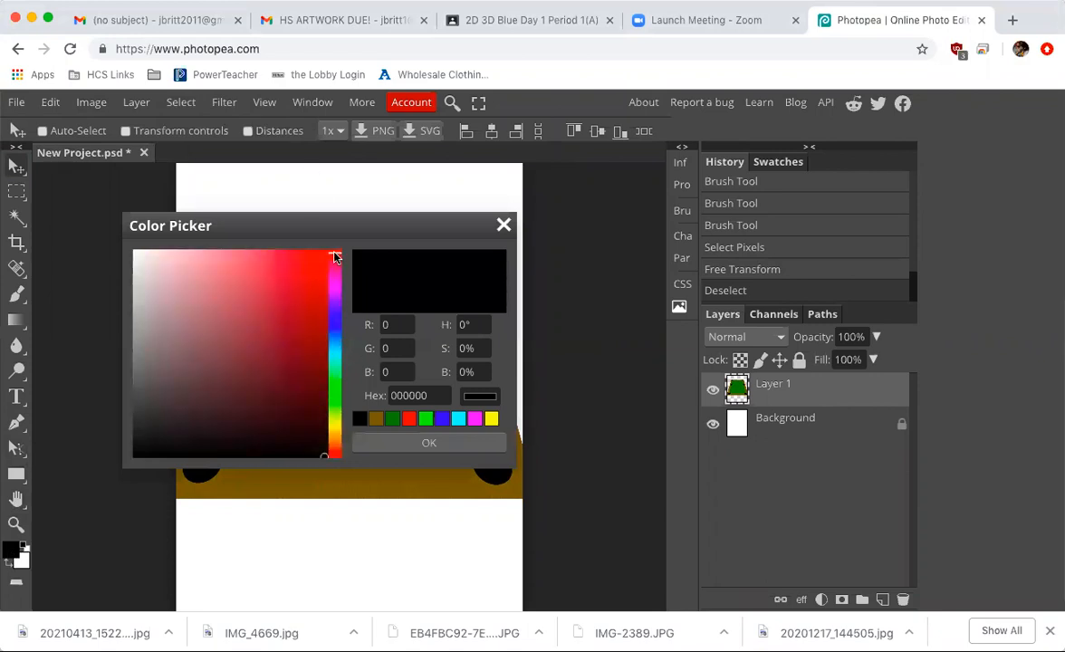
left_click(323, 305)
left_click_drag(323, 304, 321, 332)
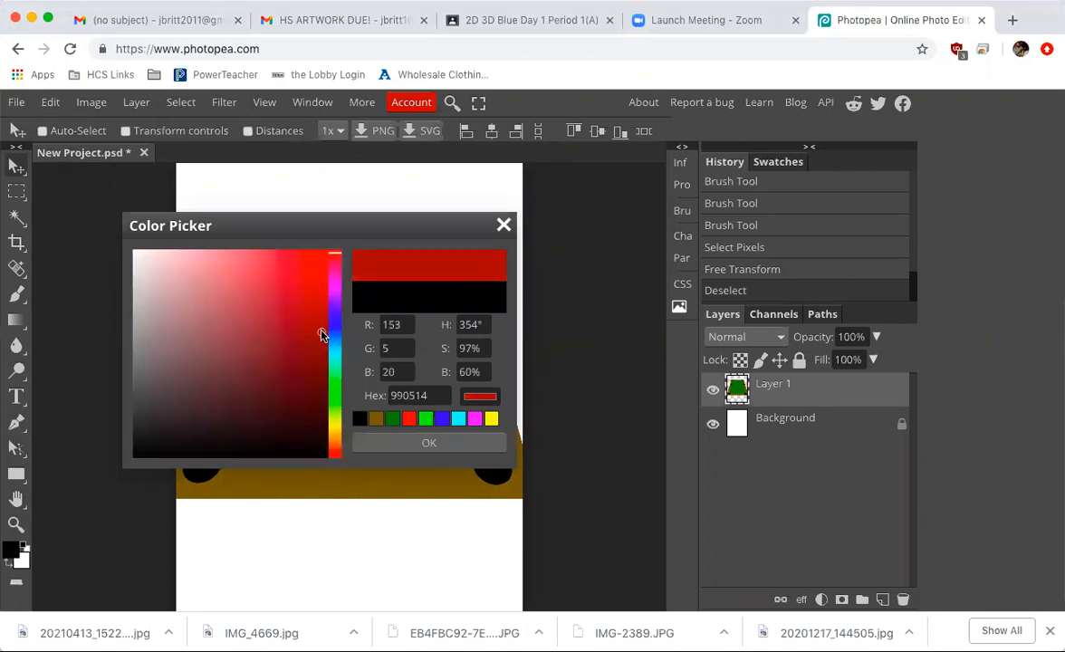
left_click(405, 445)
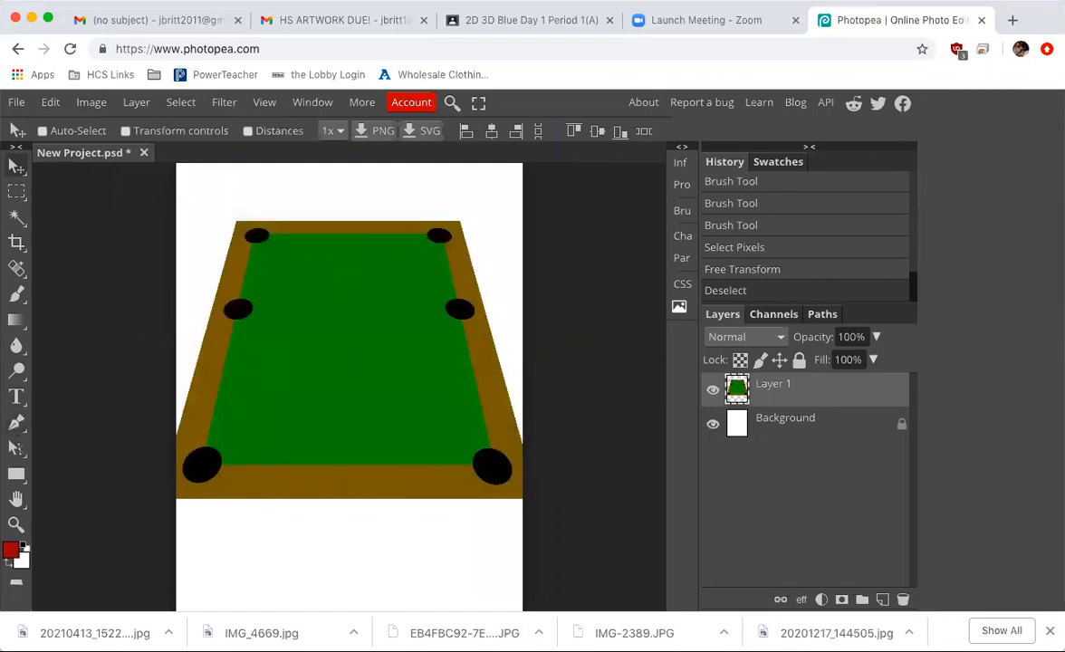
left_click(16, 293)
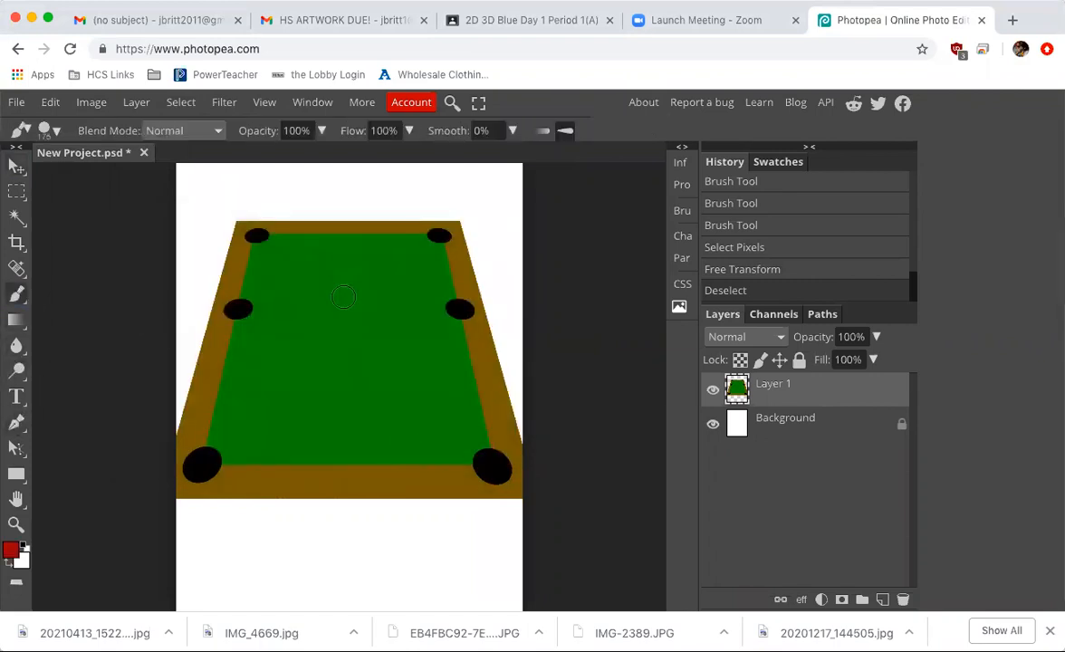
key("bracketright")
left_click(391, 286)
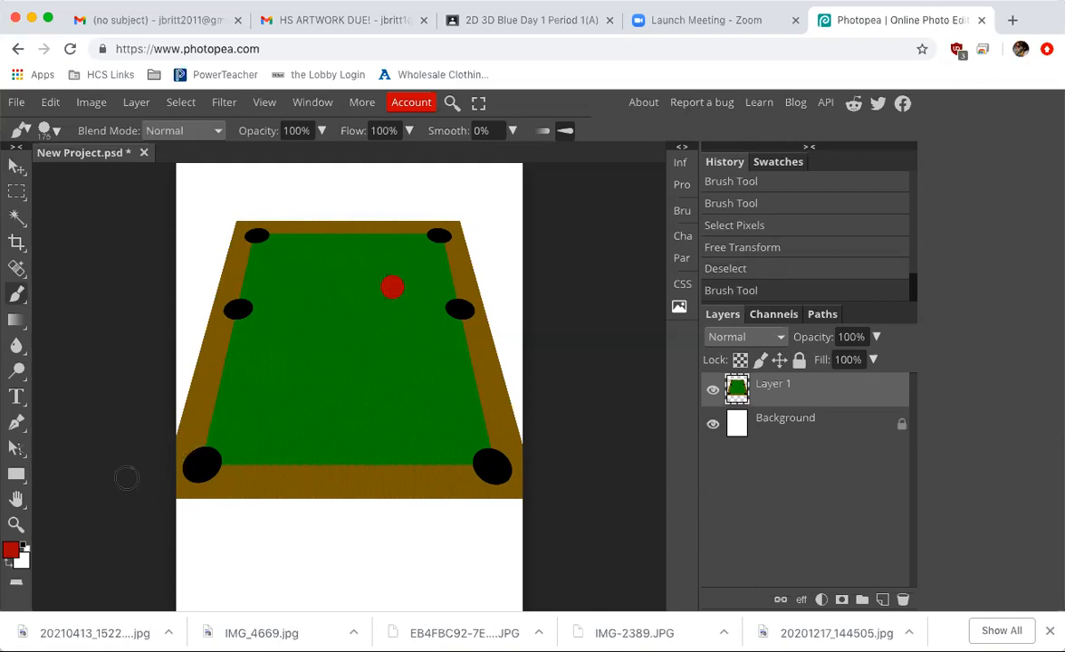
Step: Set the foreground colour to blue 053b99 and stamp a ball on the felt near the lower-left pocket
left_click(11, 549)
left_click(333, 332)
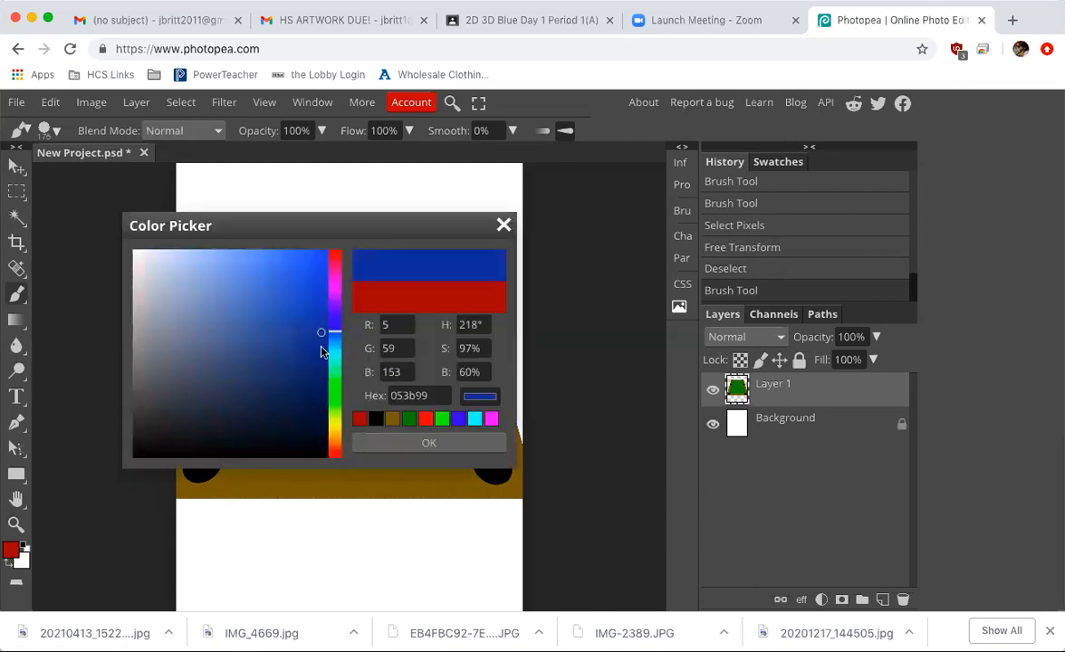
left_click(407, 442)
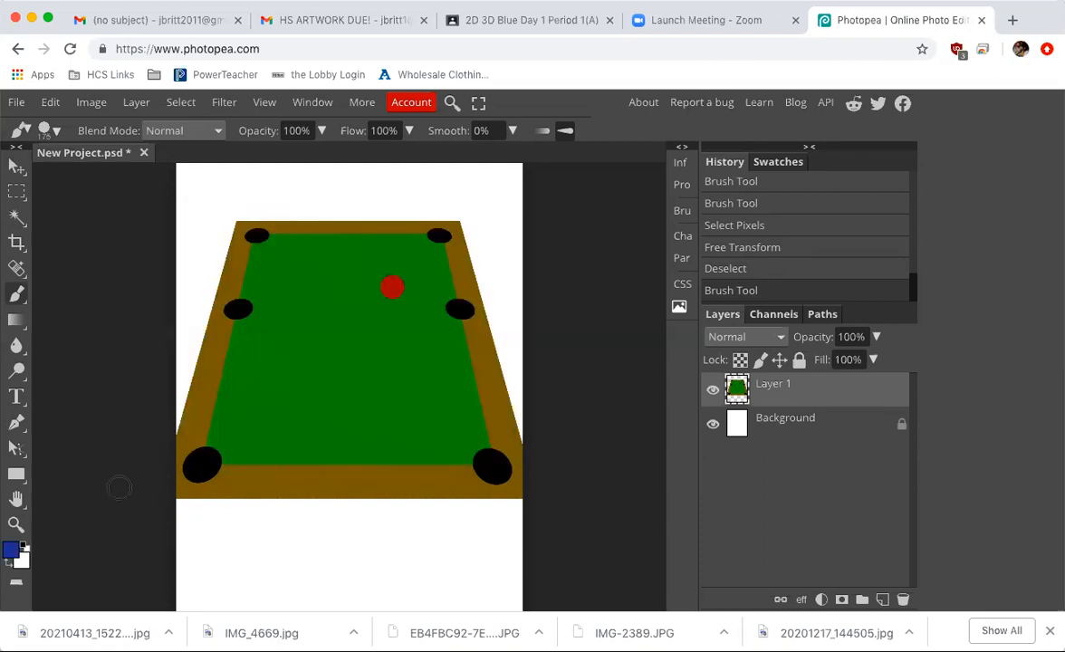
left_click(250, 426)
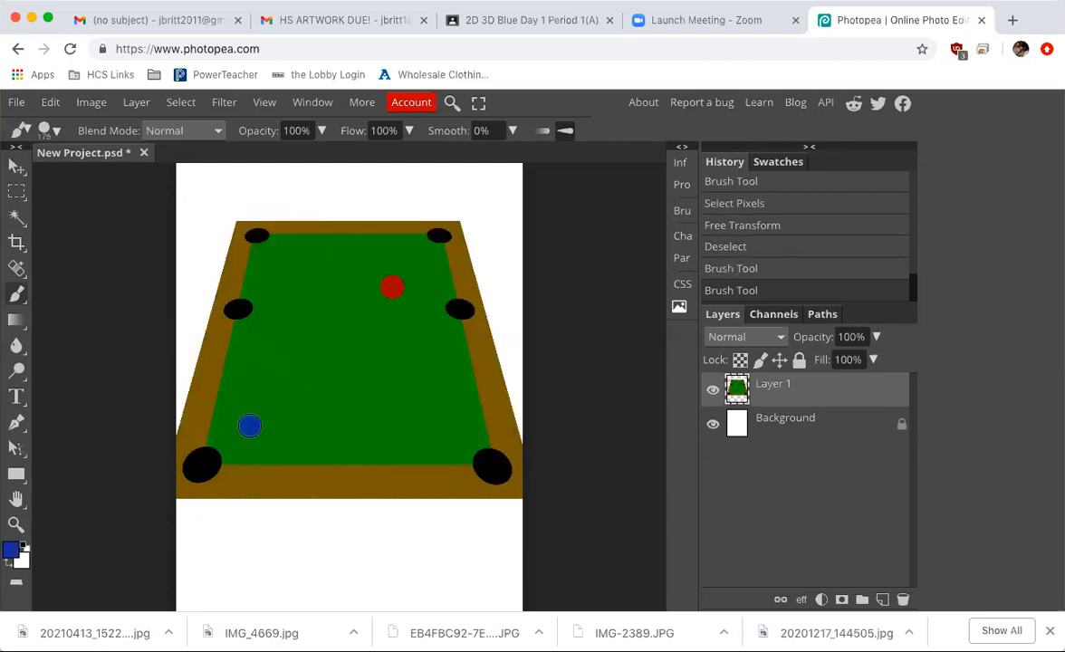
Step: Set the foreground colour to purple 520599 and stamp a ball on the felt between the middle and lower pockets of the right side
left_click(11, 549)
left_click(333, 299)
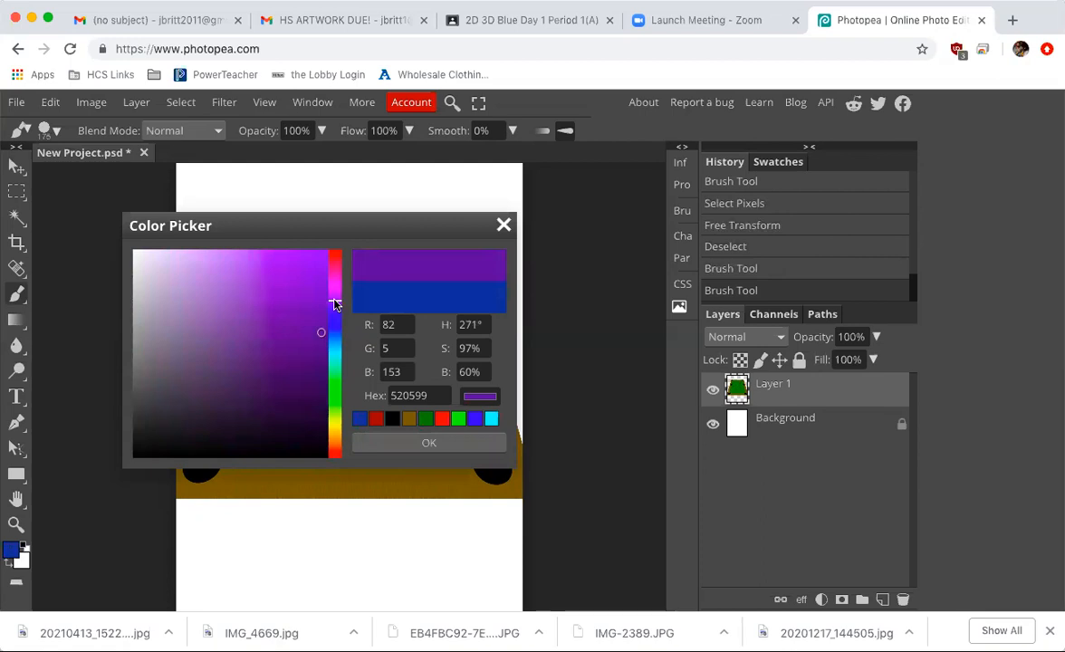
left_click(388, 444)
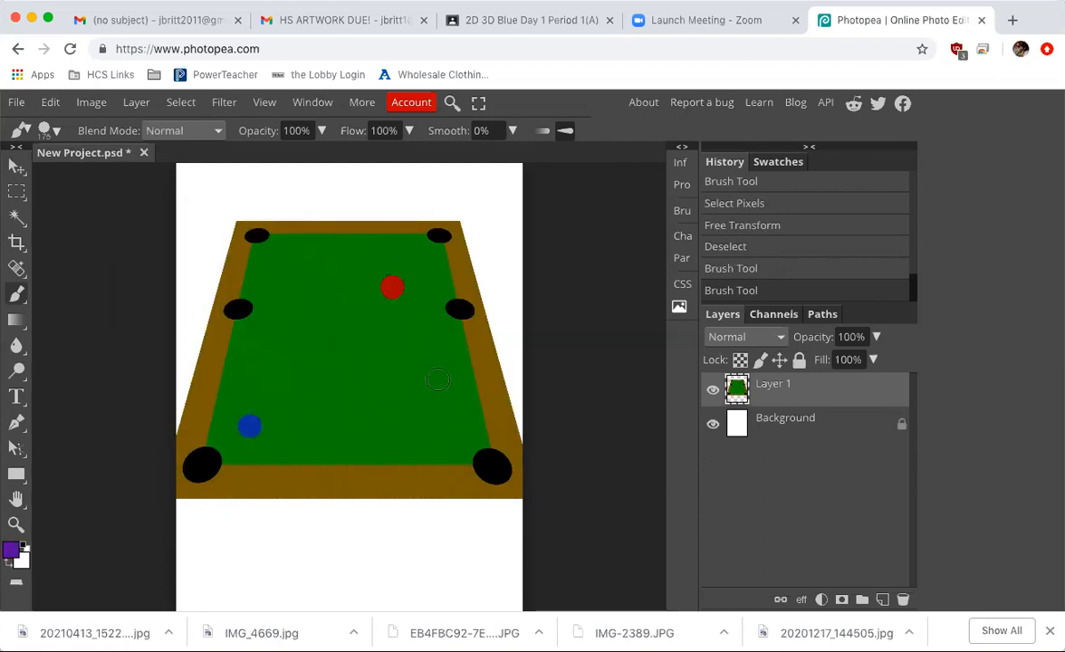
left_click(433, 381)
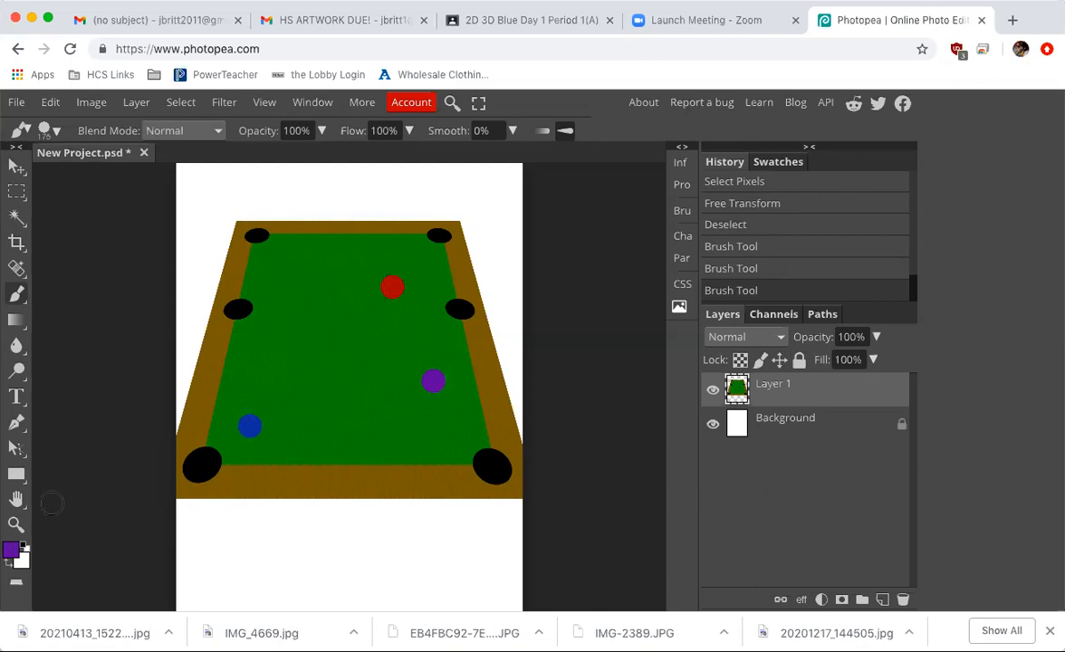
Step: Set the foreground colour to yellow-orange f7b704 and stamp a ball on the felt near the upper-left pocket
left_click(12, 549)
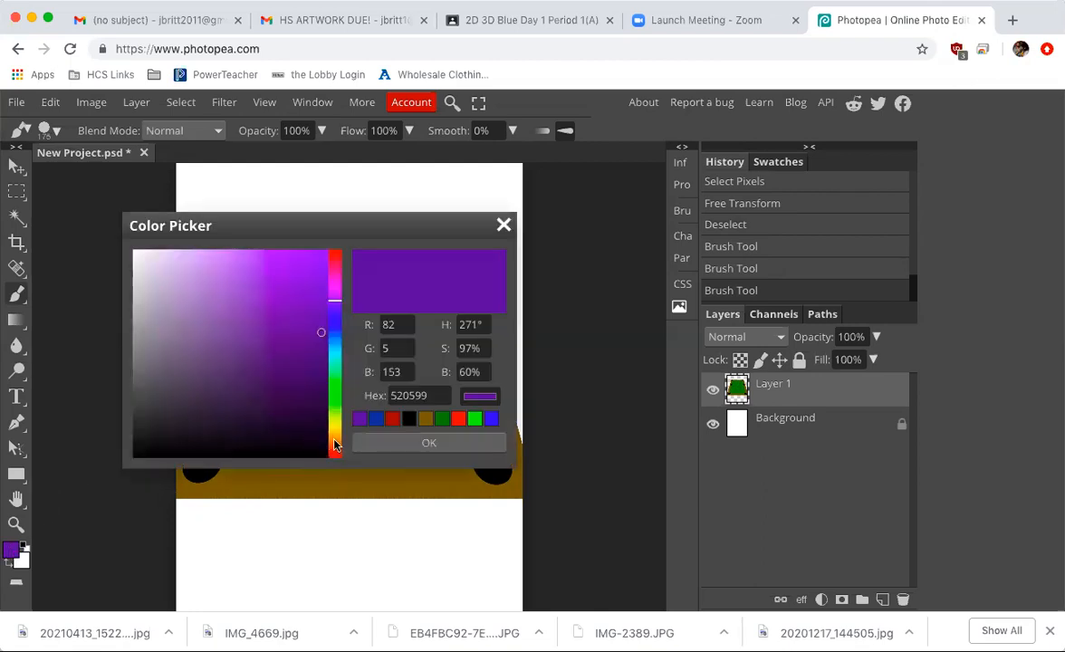
left_click_drag(334, 444, 336, 436)
left_click_drag(317, 281, 330, 238)
left_click(414, 443)
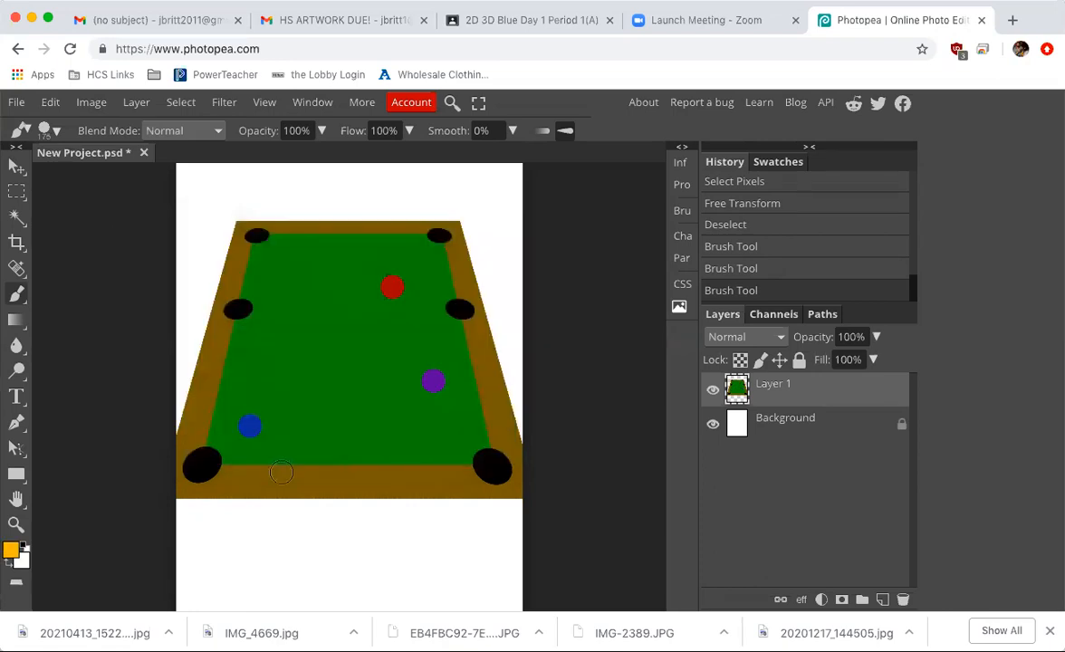
left_click(297, 255)
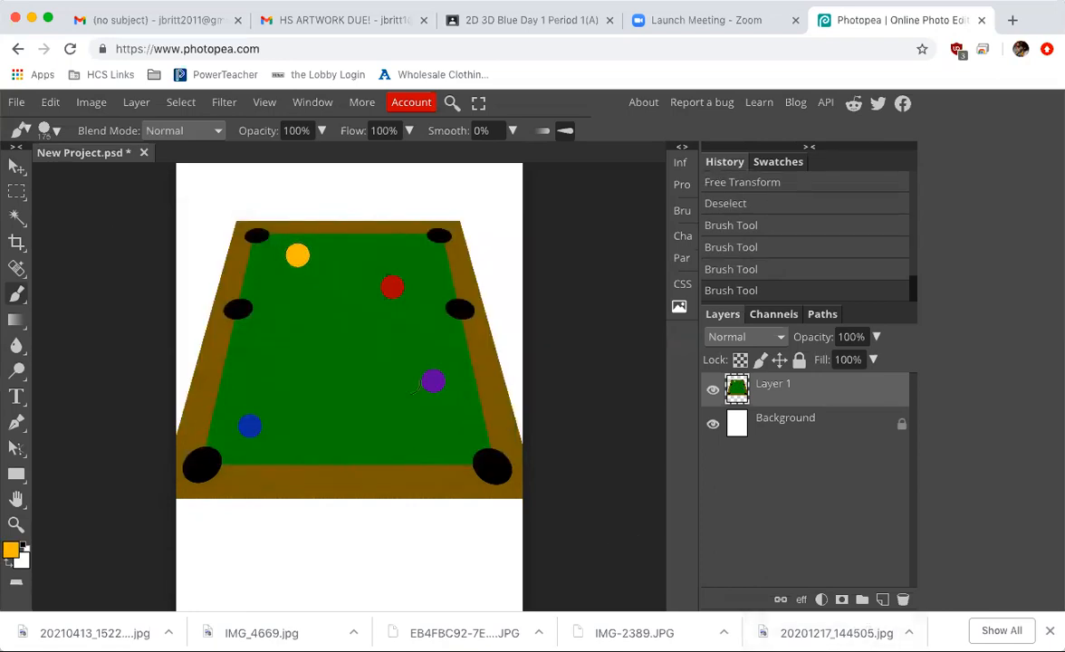
Step: Select the yellow-orange ball with the Magic Wand
scroll(387, 351, "up", 5)
scroll(388, 352, "up", 3)
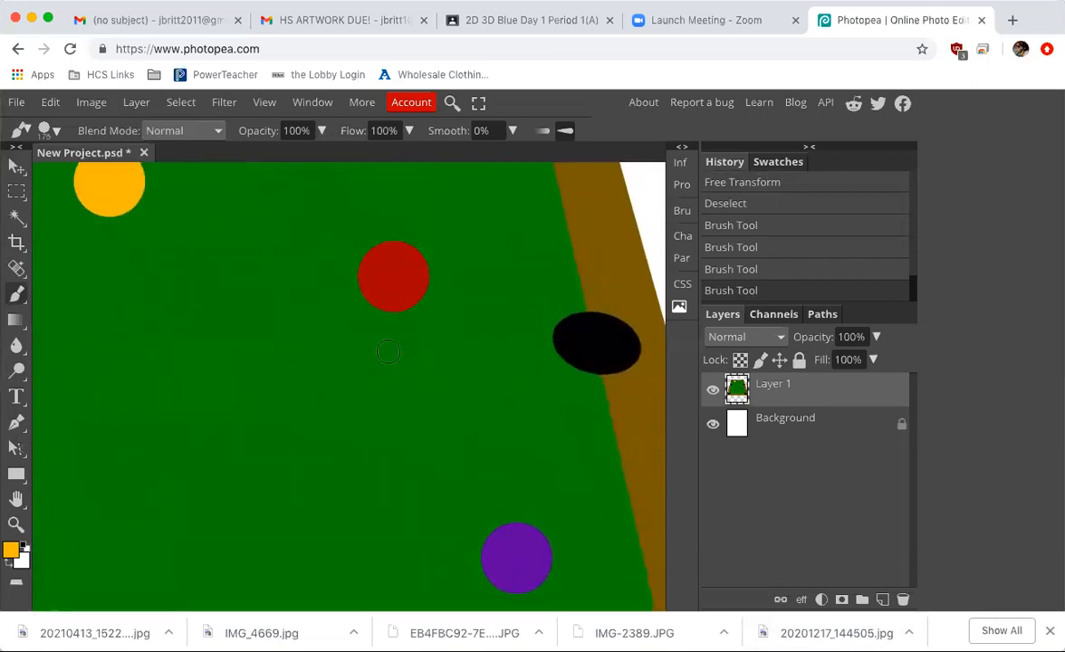
scroll(387, 351, "up", 3)
scroll(388, 352, "up", 5)
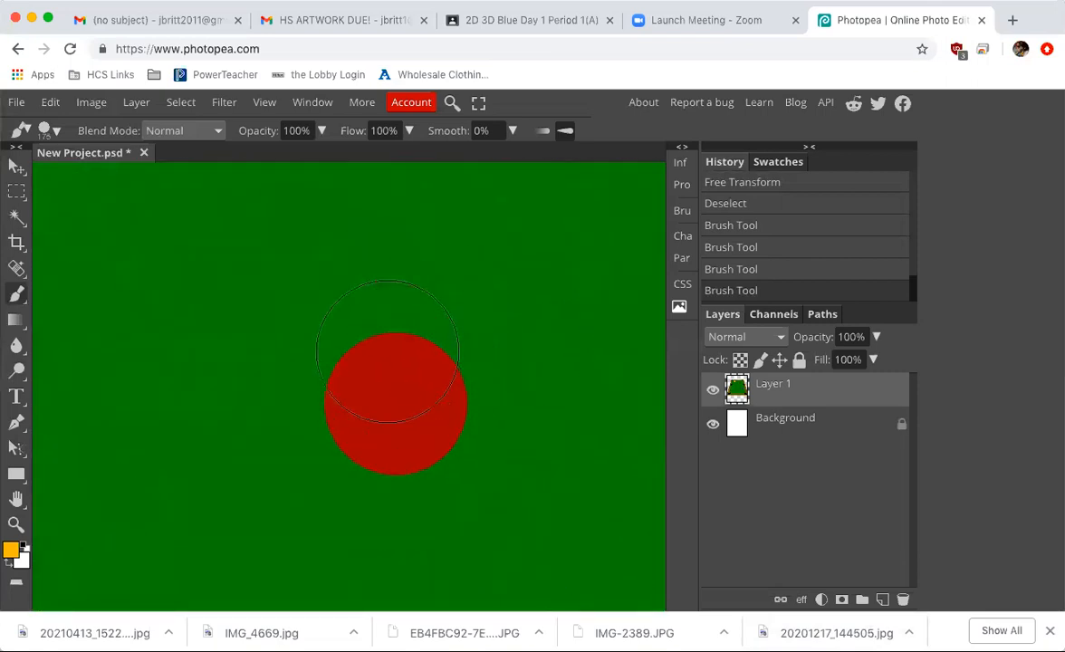
scroll(387, 352, "left", 5)
scroll(387, 351, "down", 2)
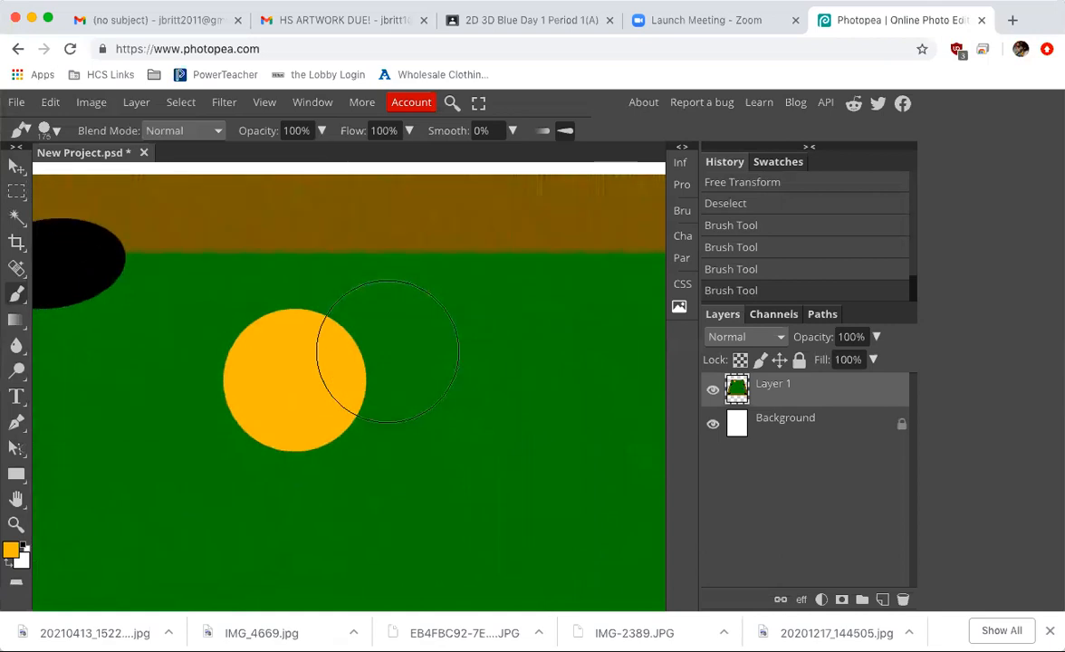
left_click(17, 216)
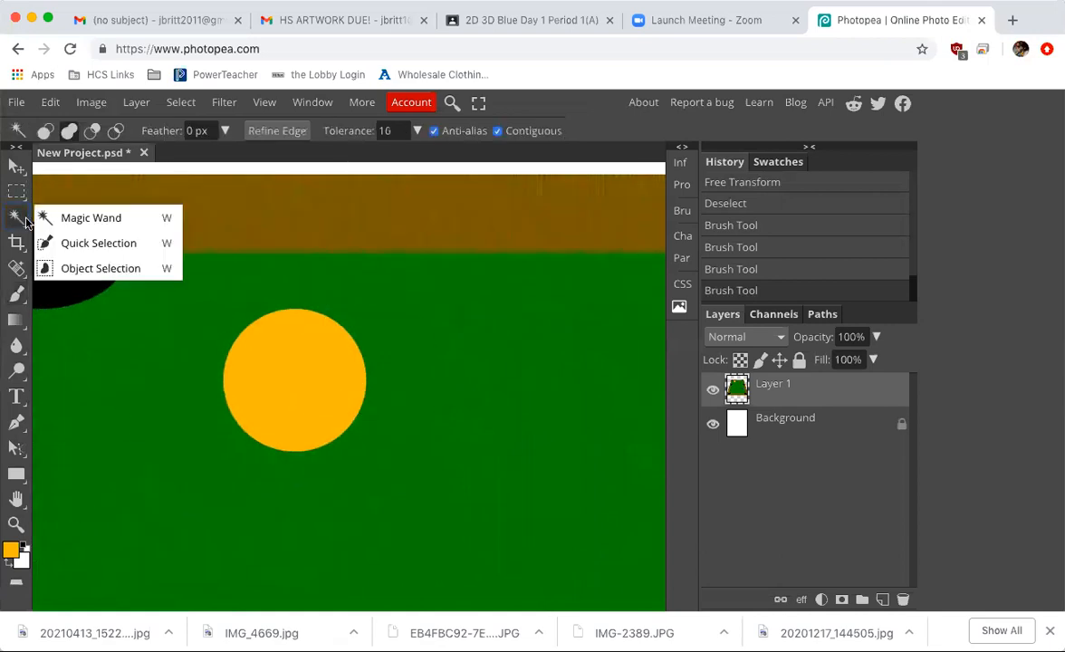
left_click(312, 369)
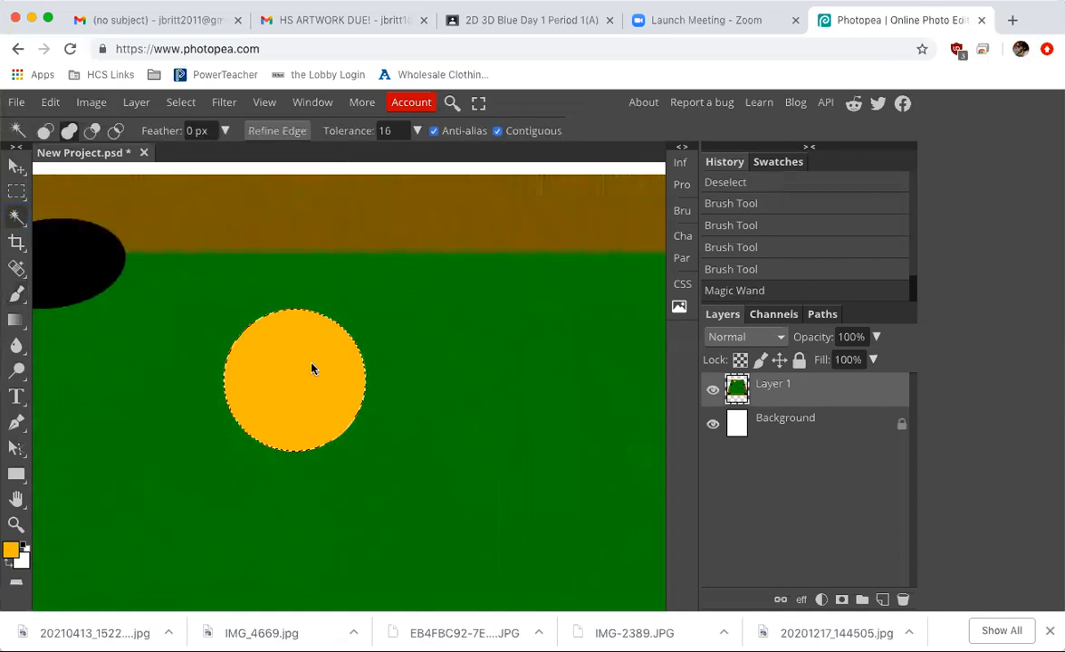
Step: Set the foreground colour to a lighter yellow, f9d779, for shading the selected ball
left_click(11, 549)
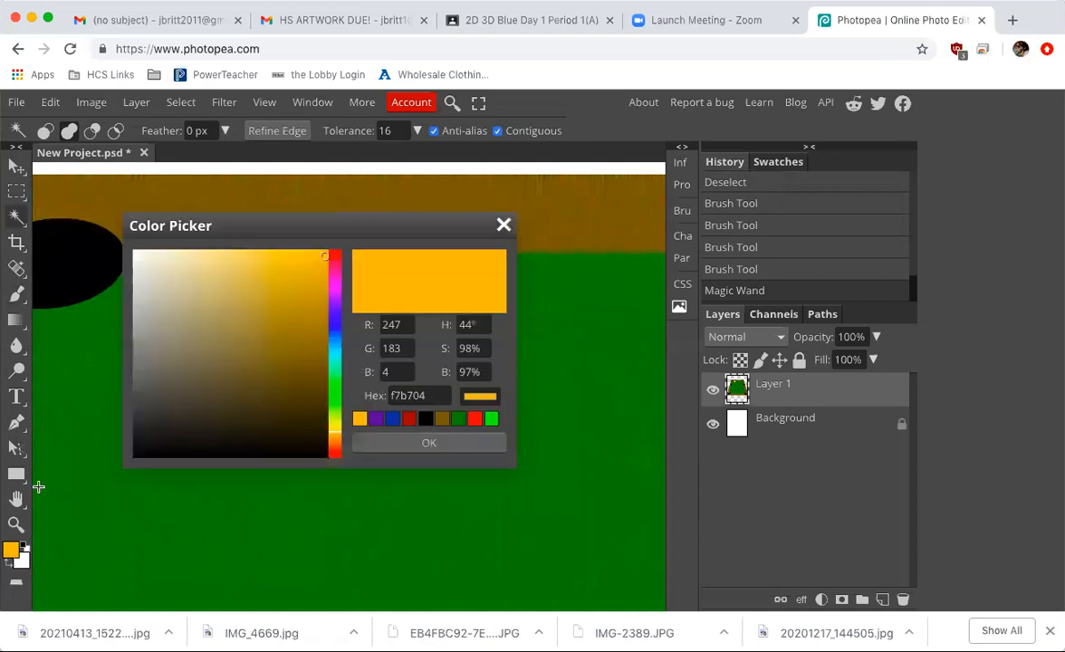
left_click(243, 258)
left_click_drag(242, 259, 232, 256)
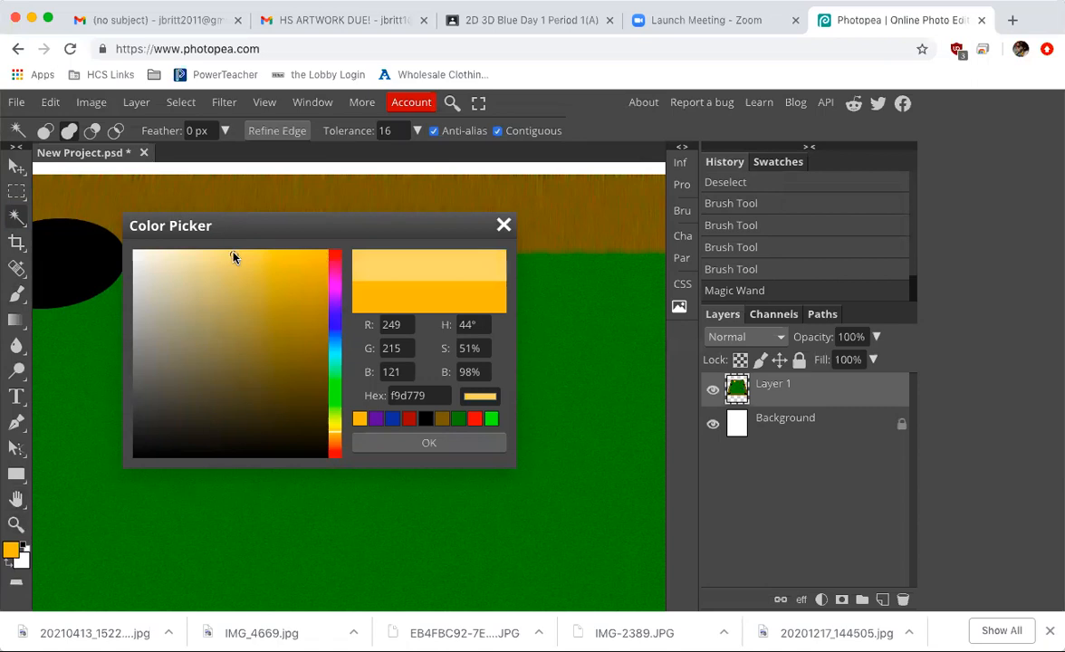
left_click(413, 442)
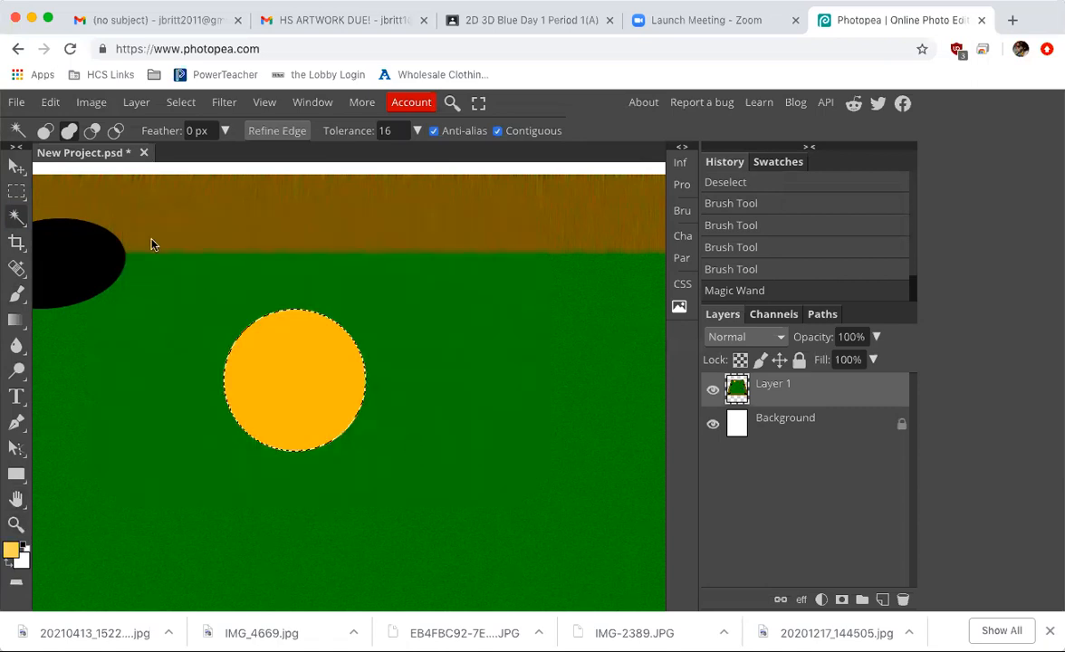
Step: Paint a highlight over the upper-right part of the selected yellow-orange ball with a soft brush of minimum hardness at 50% opacity
left_click(16, 295)
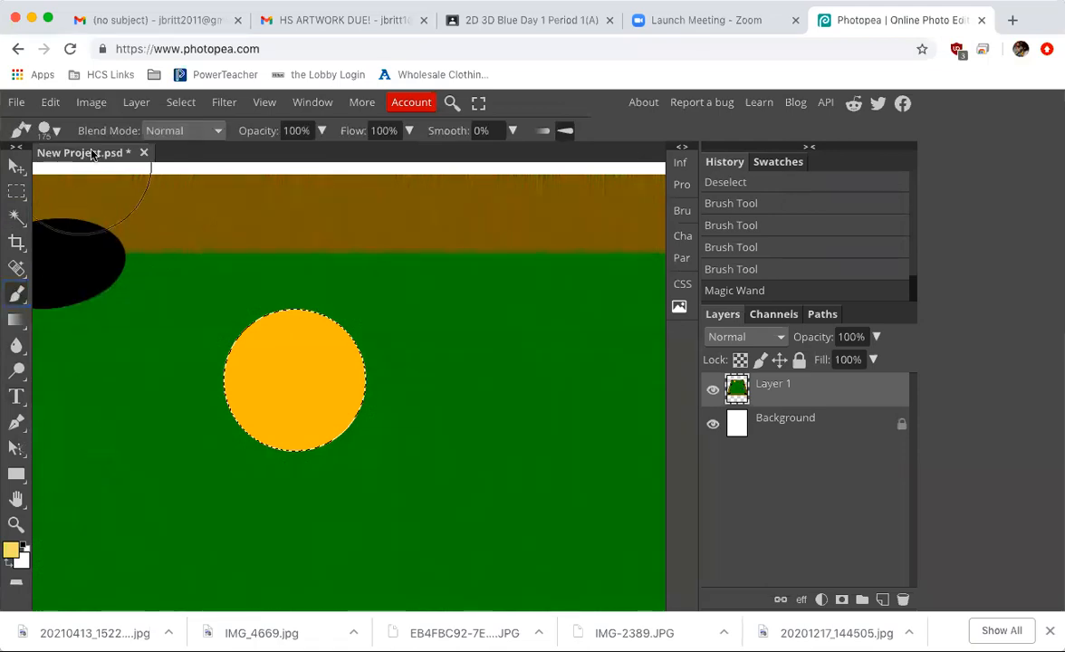
left_click(56, 132)
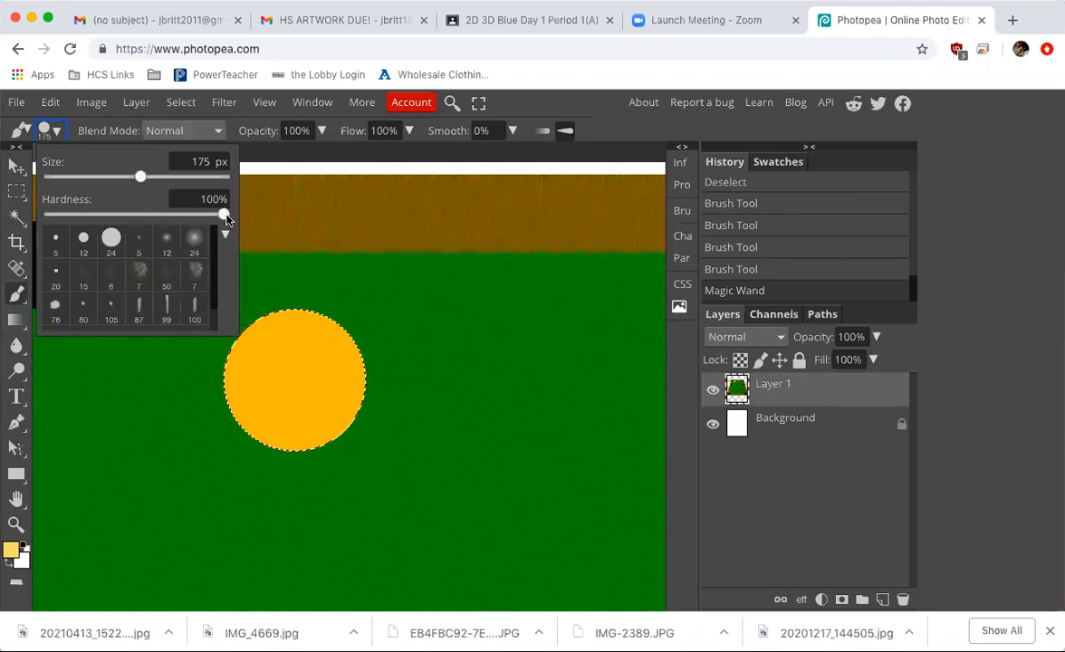
left_click_drag(225, 215, 46, 217)
left_click(321, 131)
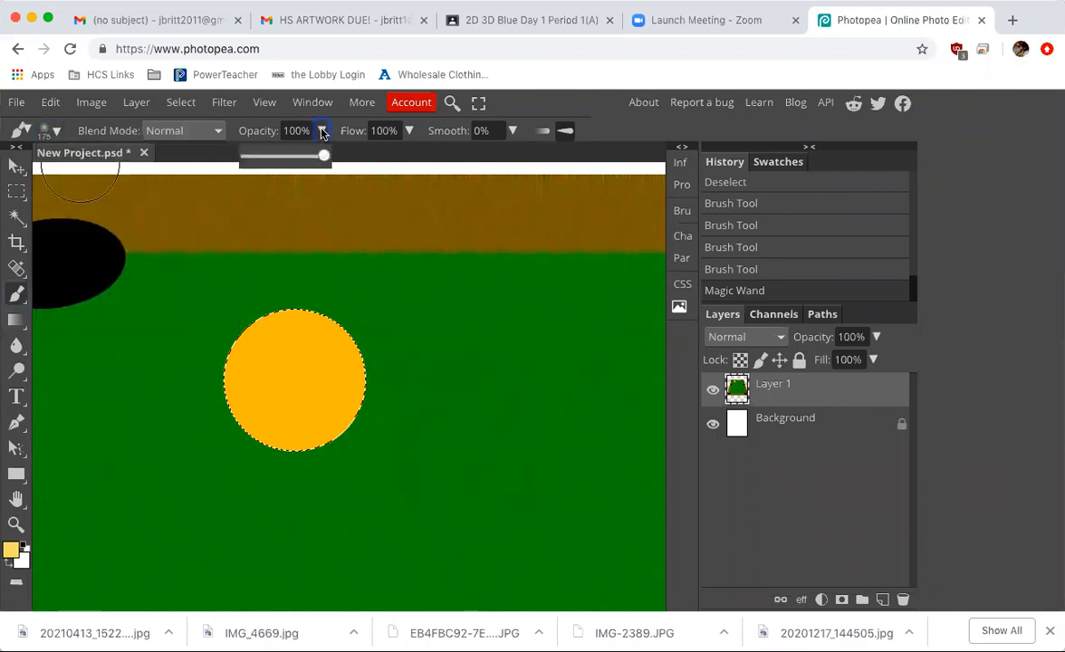
left_click_drag(326, 157, 285, 163)
mouse_move(372, 339)
left_mouse_down()
mouse_move(333, 312)
mouse_move(294, 312)
mouse_move(362, 330)
mouse_move(291, 305)
mouse_move(349, 356)
left_mouse_up()
mouse_move(290, 307)
left_mouse_down()
mouse_move(292, 326)
mouse_move(368, 357)
mouse_move(455, 437)
left_mouse_up()
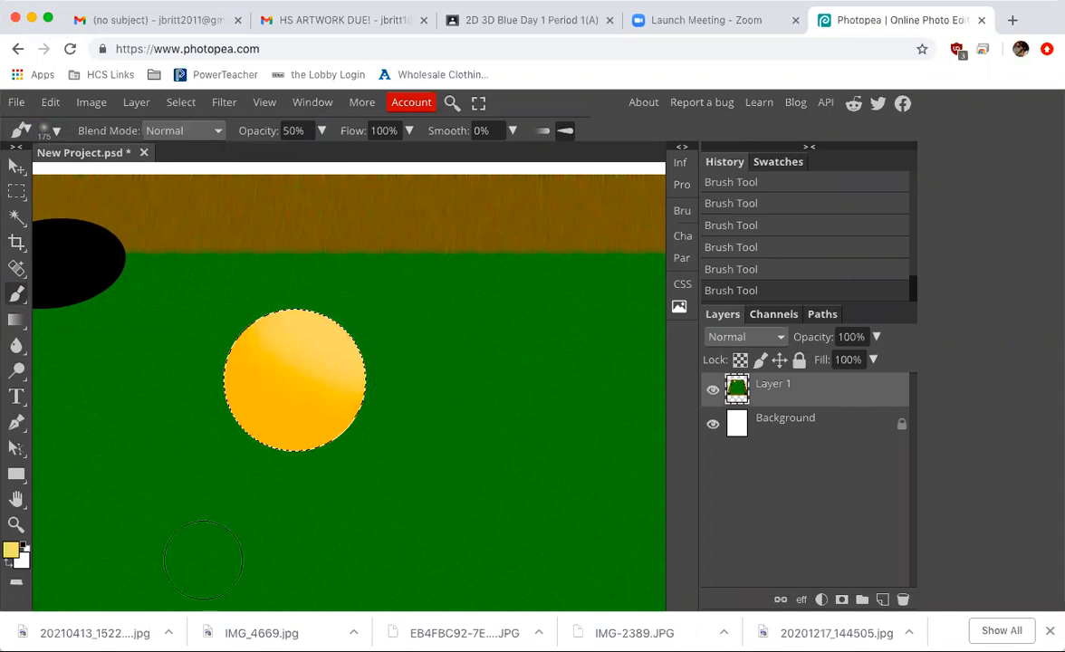
Step: Set the foreground colour to a dark brownish yellow, paint a shadow along the ball's lower edge, and deselect the ball
left_click(10, 549)
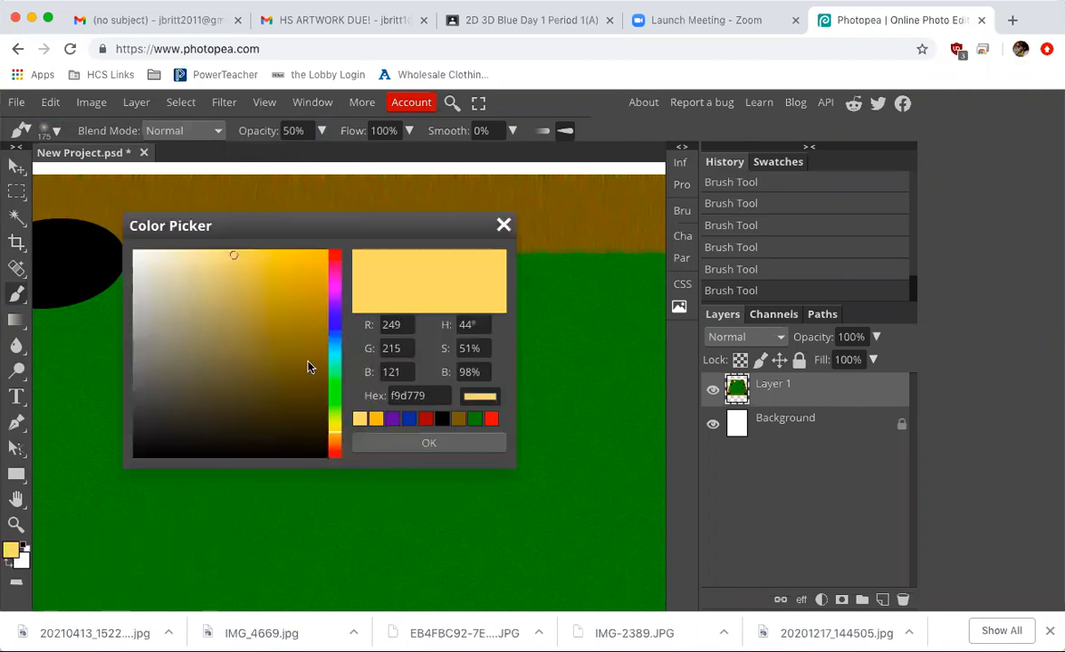
left_click_drag(322, 351, 321, 327)
left_click(377, 442)
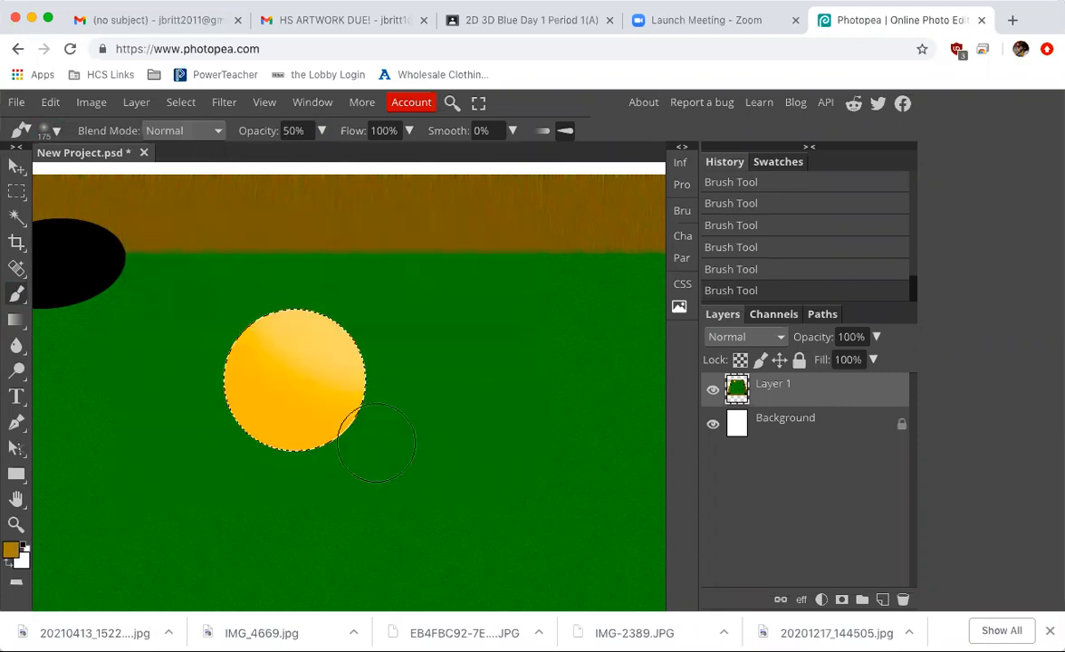
mouse_move(265, 452)
left_mouse_down()
mouse_move(185, 440)
mouse_move(283, 479)
mouse_move(296, 481)
mouse_move(198, 444)
mouse_move(328, 482)
mouse_move(252, 473)
mouse_move(206, 439)
left_mouse_up()
mouse_move(354, 482)
left_mouse_down()
mouse_move(266, 465)
mouse_move(288, 471)
left_mouse_up()
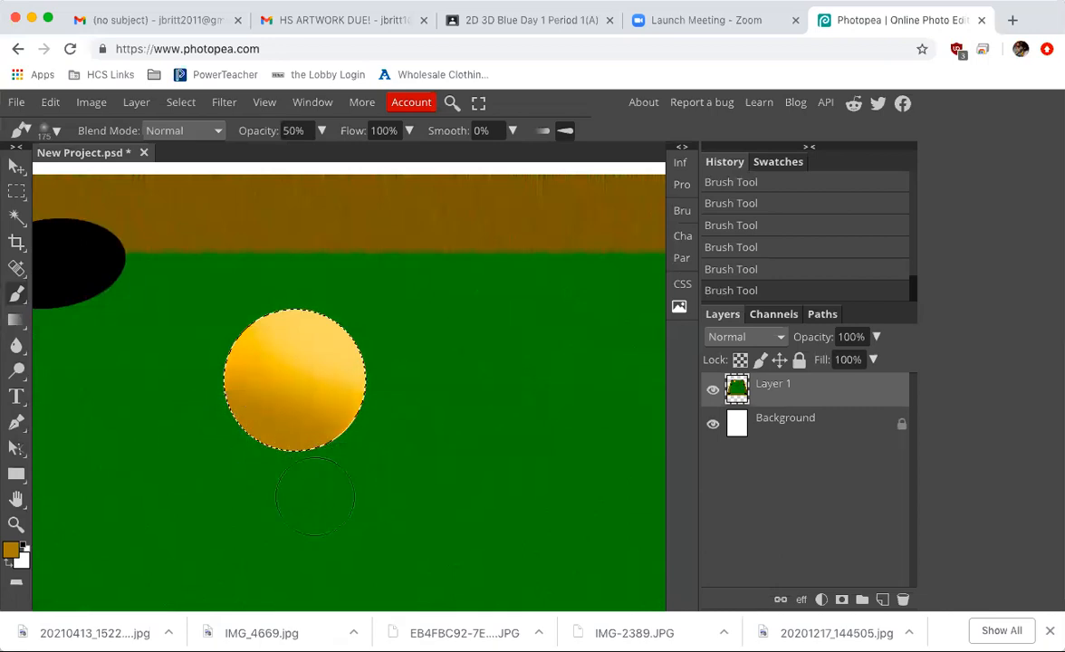
left_click(180, 102)
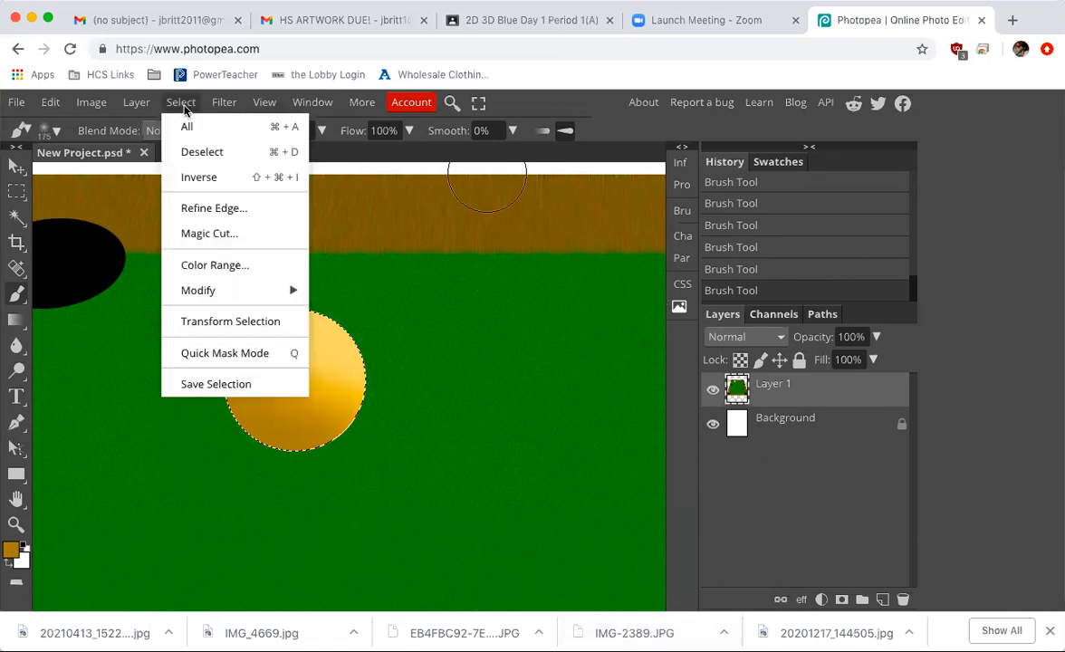
left_click(219, 154)
Step: Examine the yellow-orange ball's shading up close and within the whole pool table
scroll(344, 319, "down", 2)
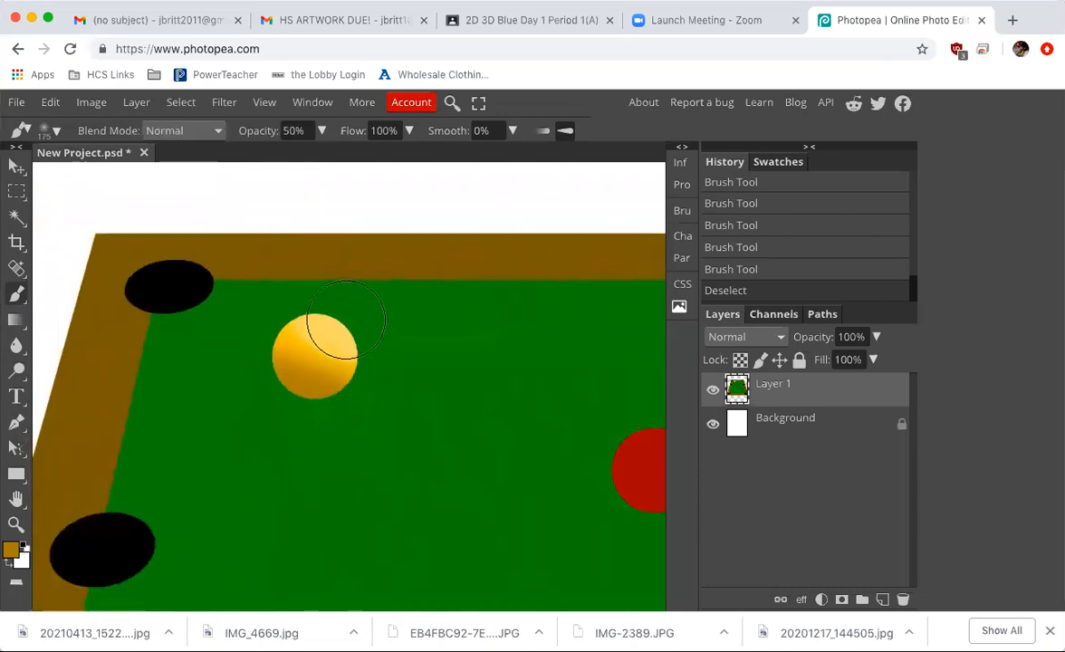
scroll(344, 318, "down", 2)
scroll(345, 318, "up", 5)
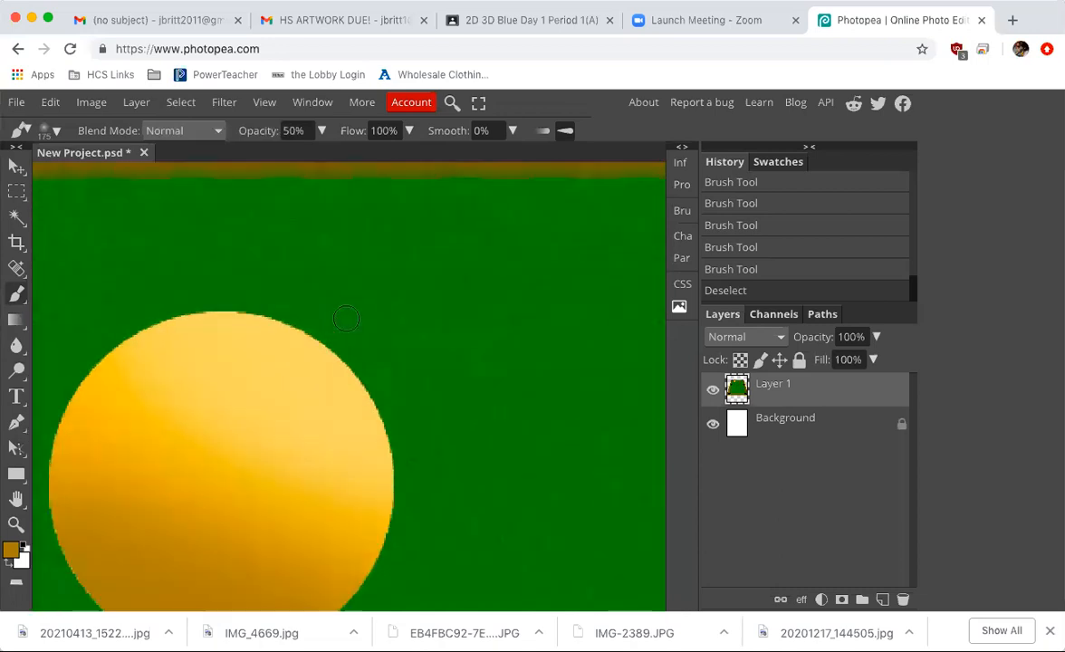
scroll(345, 318, "down", 2)
scroll(346, 319, "down", 4)
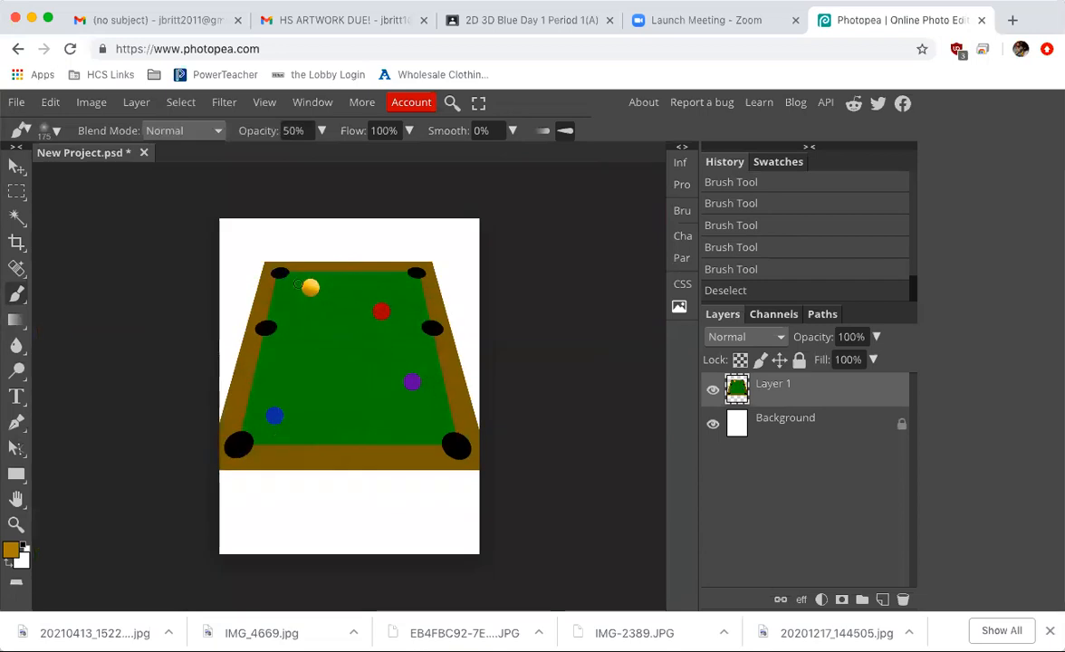
scroll(375, 296, "up", 5)
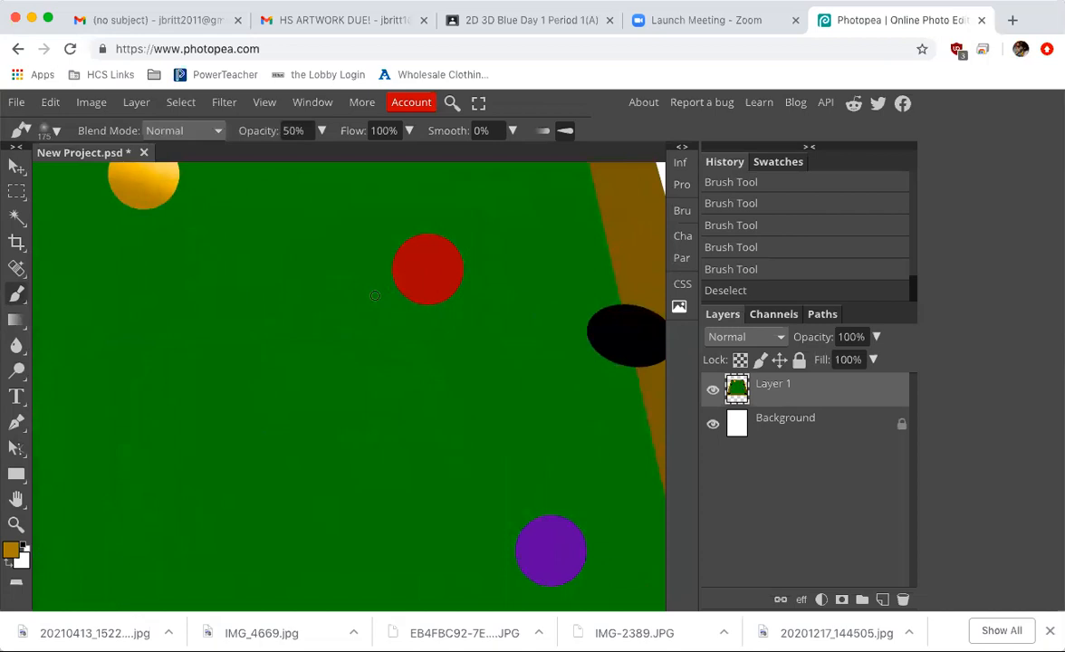
scroll(375, 295, "up", 2)
scroll(375, 295, "left", 2)
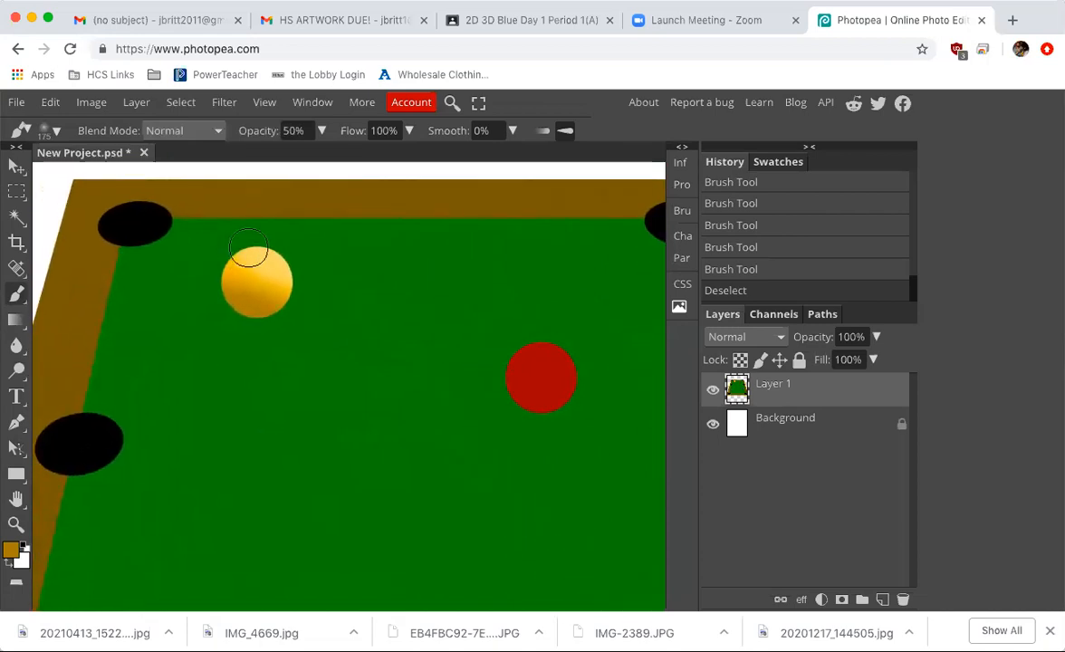
Step: Look over the flat red, purple and blue balls around the table, ending with the whole picture
scroll(428, 331, "down", 2)
scroll(429, 330, "right", 3)
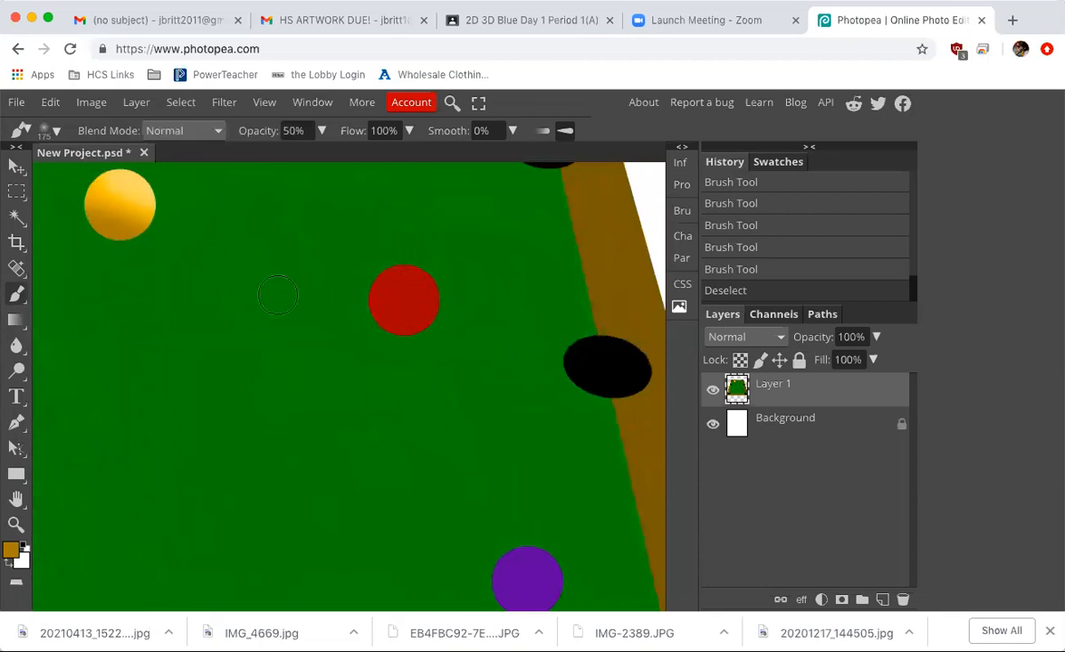
scroll(278, 294, "down", 2)
scroll(278, 295, "up", 1)
scroll(278, 294, "left", 1)
scroll(347, 345, "down", 3)
scroll(347, 344, "right", 1)
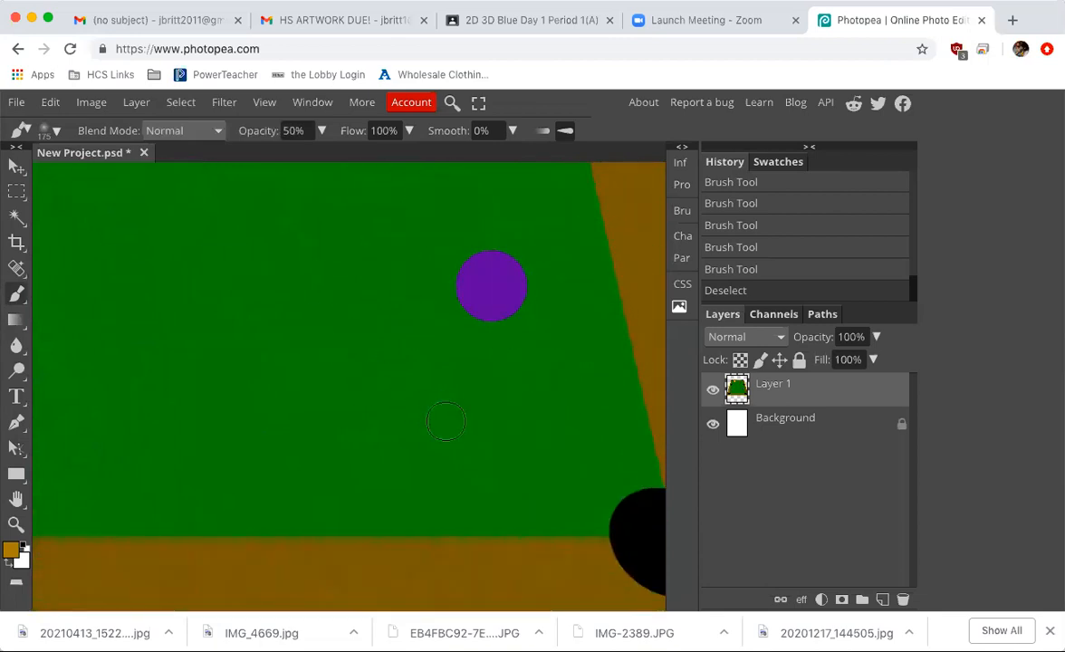
scroll(353, 505, "left", 3)
scroll(352, 505, "down", 1)
scroll(353, 507, "up", 3)
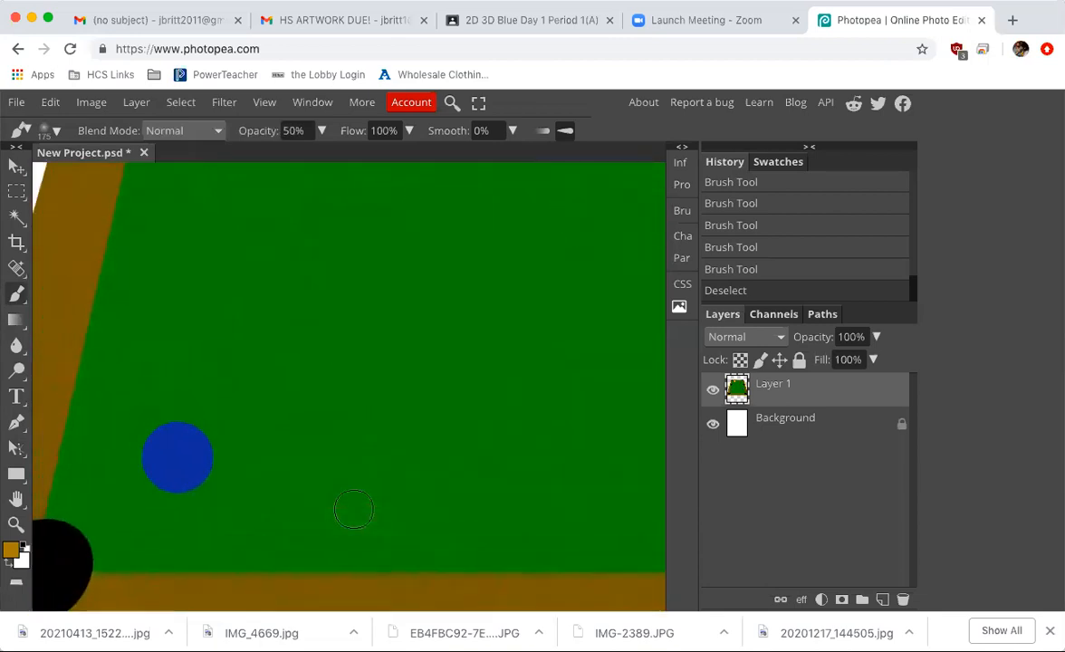
scroll(355, 509, "right", 1)
scroll(353, 510, "down", 1)
scroll(362, 453, "right", 1)
scroll(380, 366, "down", 3)
scroll(381, 367, "up", 3)
scroll(380, 367, "down", 1)
scroll(380, 367, "up", 4)
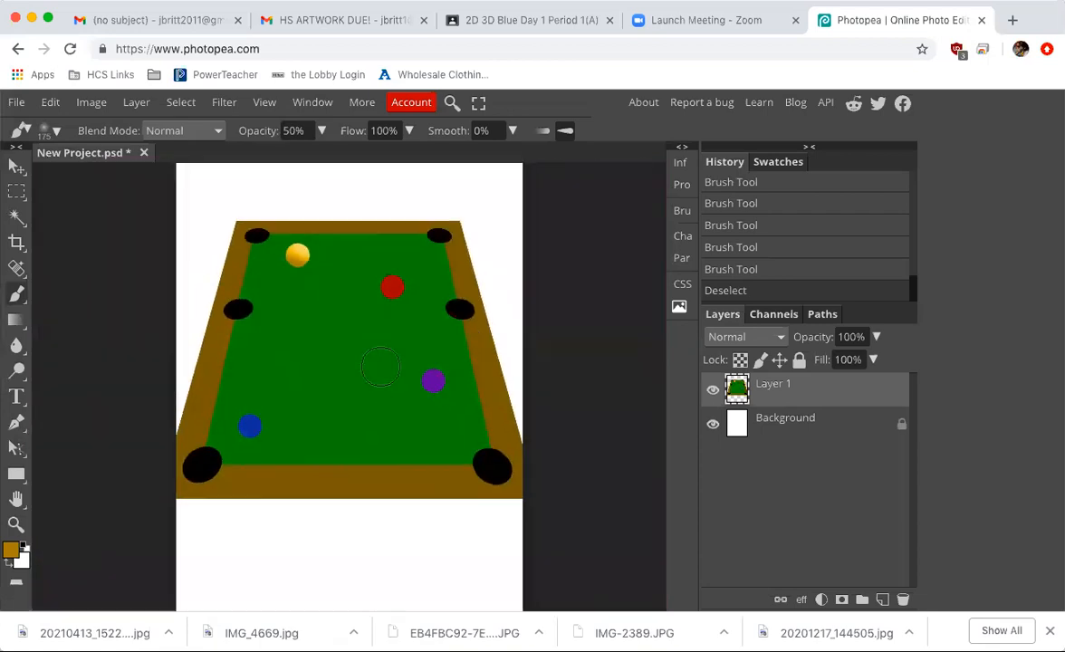
Step: Compare the shaded yellow-orange ball with the unshaded balls, near and at full-table view
scroll(380, 367, "up", 1)
scroll(381, 367, "left", 1)
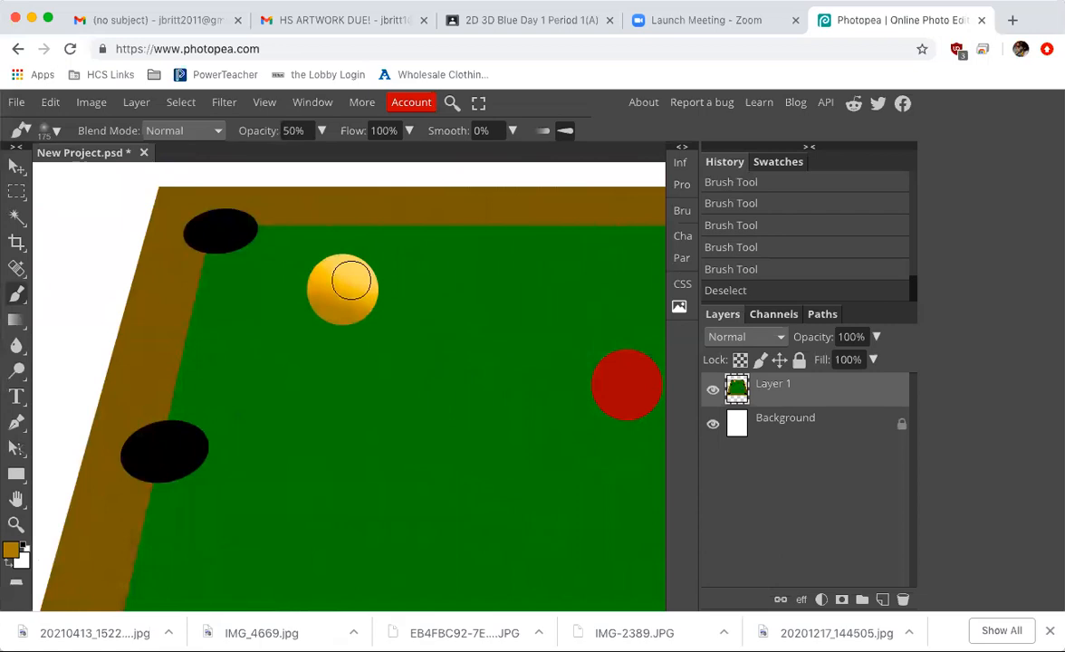
scroll(511, 348, "down", 5)
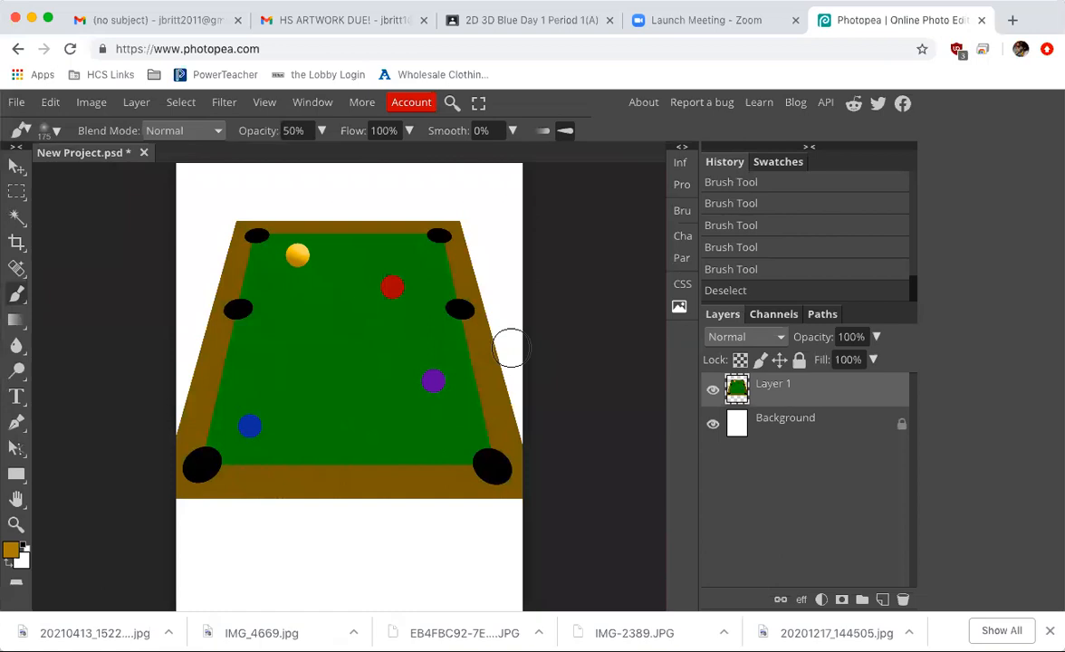
scroll(510, 347, "up", 3)
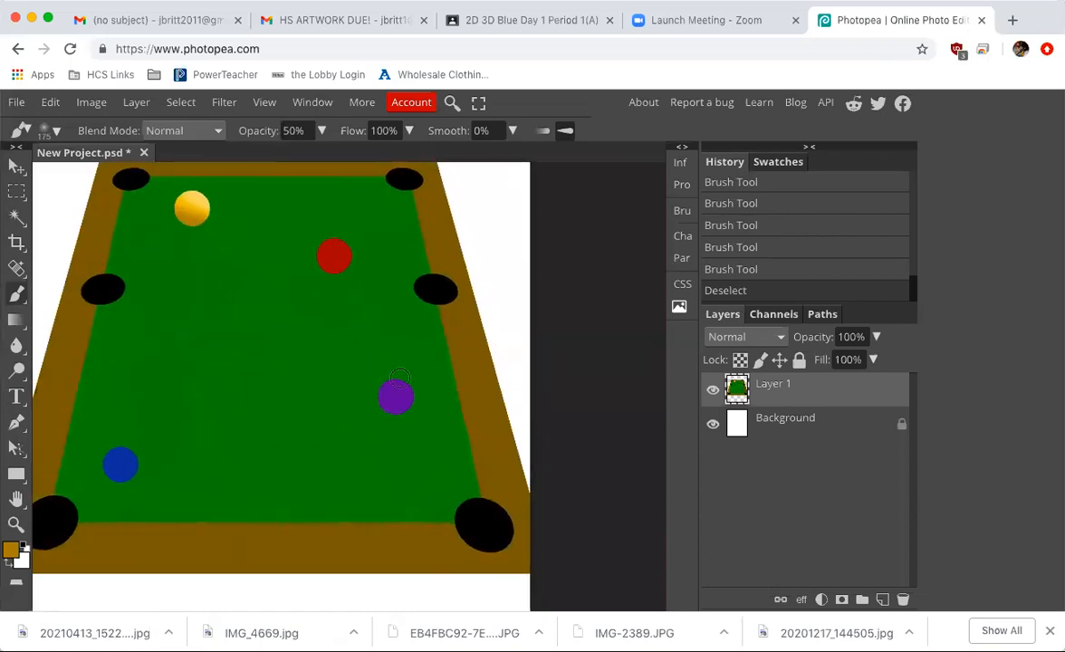
scroll(399, 377, "up", 3)
scroll(399, 378, "left", 3)
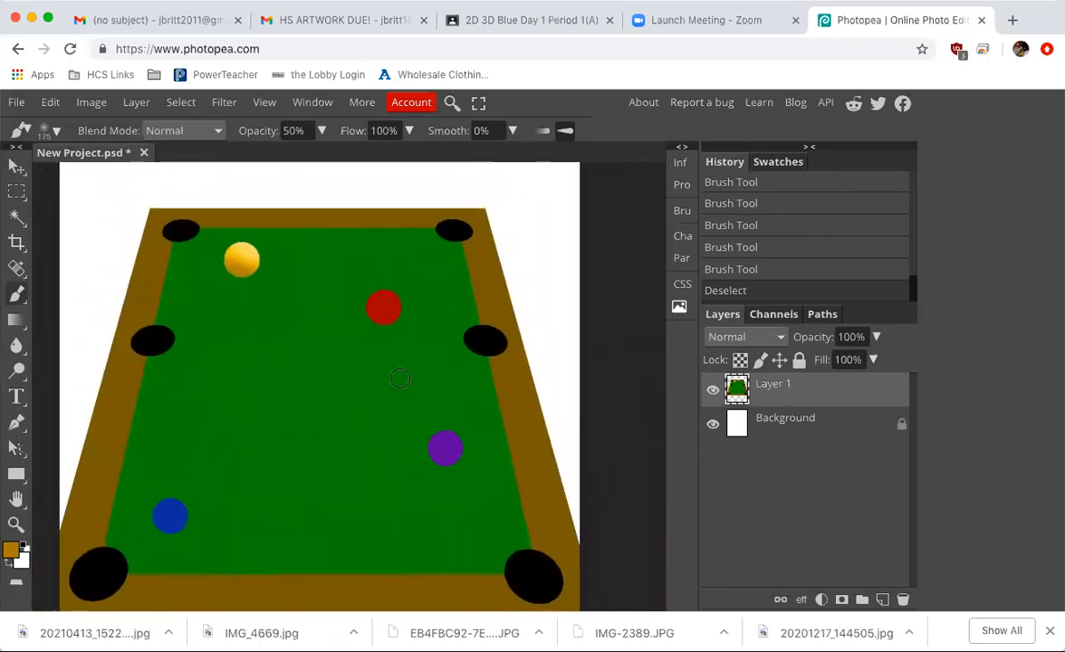
scroll(399, 377, "down", 2)
scroll(399, 378, "left", 1)
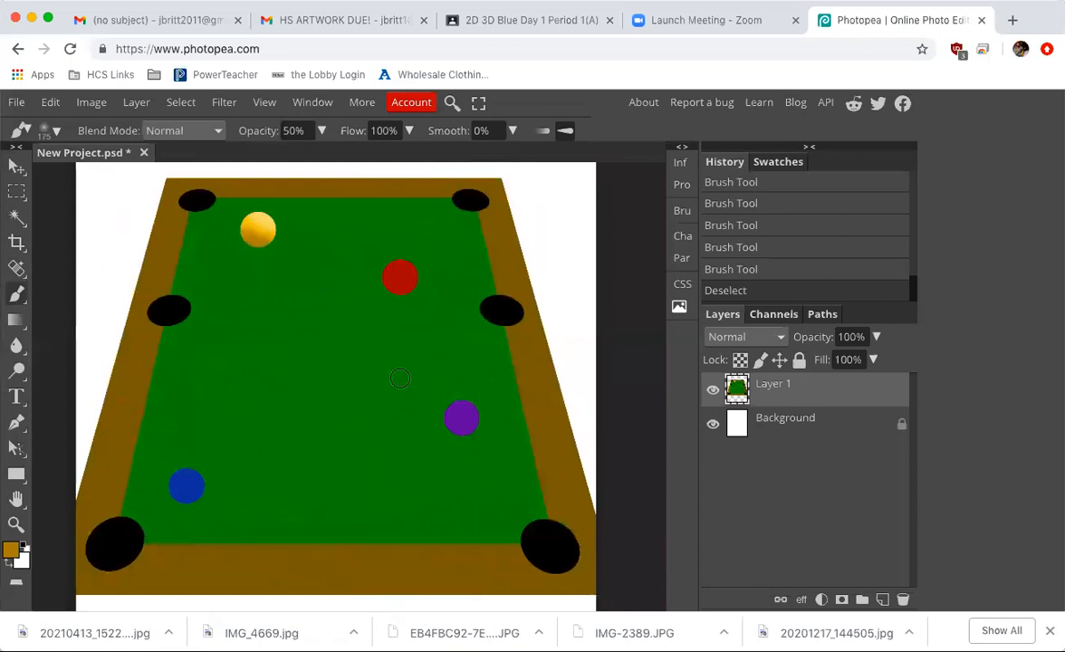